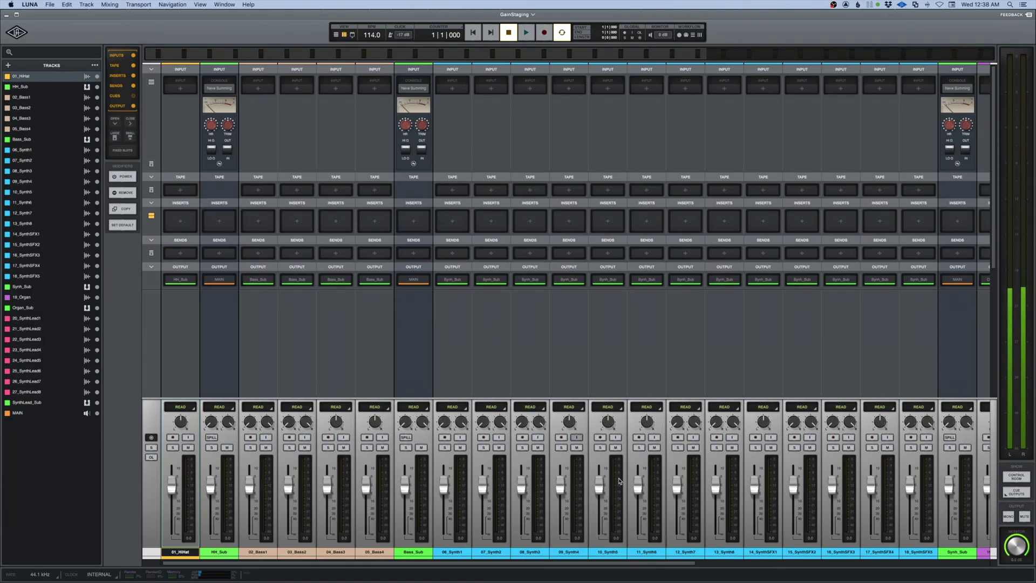
# Bring the GainStaging.pdf signal-flow diagram to the front and move it to the centre of the screen.
pyautogui.click(766, 567)
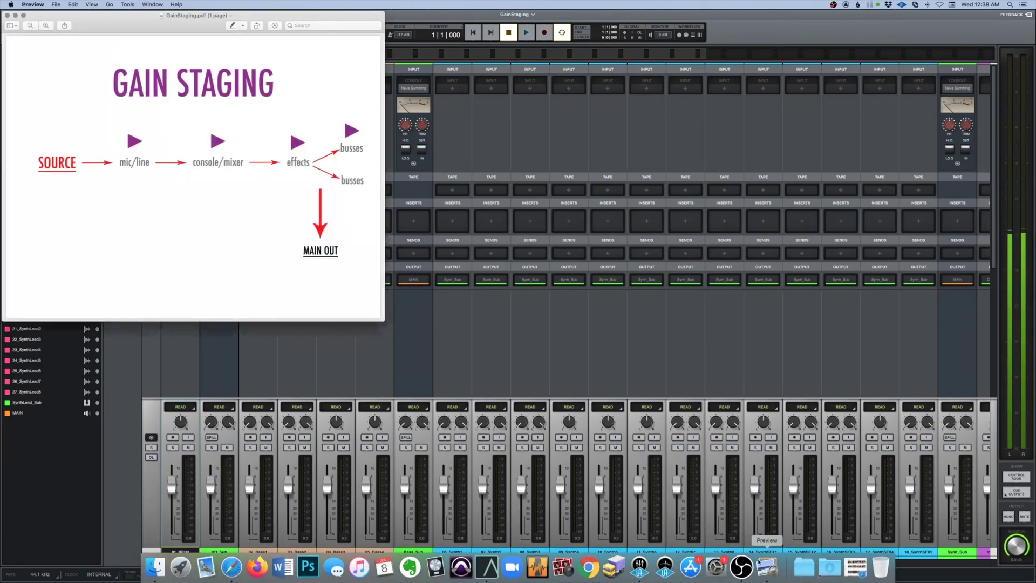
pyautogui.moveTo(149, 23); pyautogui.dragTo(447, 134)
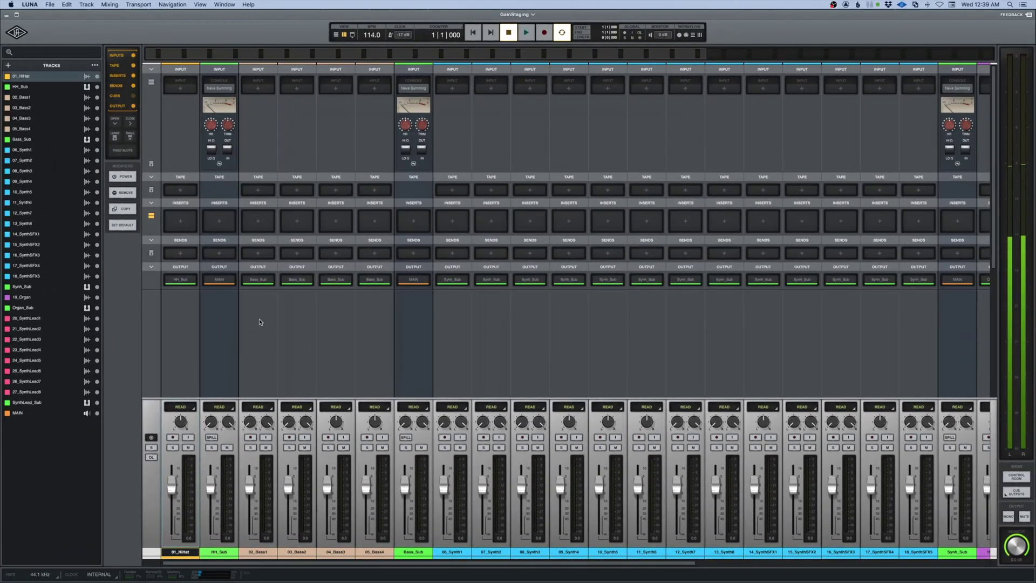
# In Tracks view, play the arrangement from the start and stop it.
pyautogui.press('super+equal')
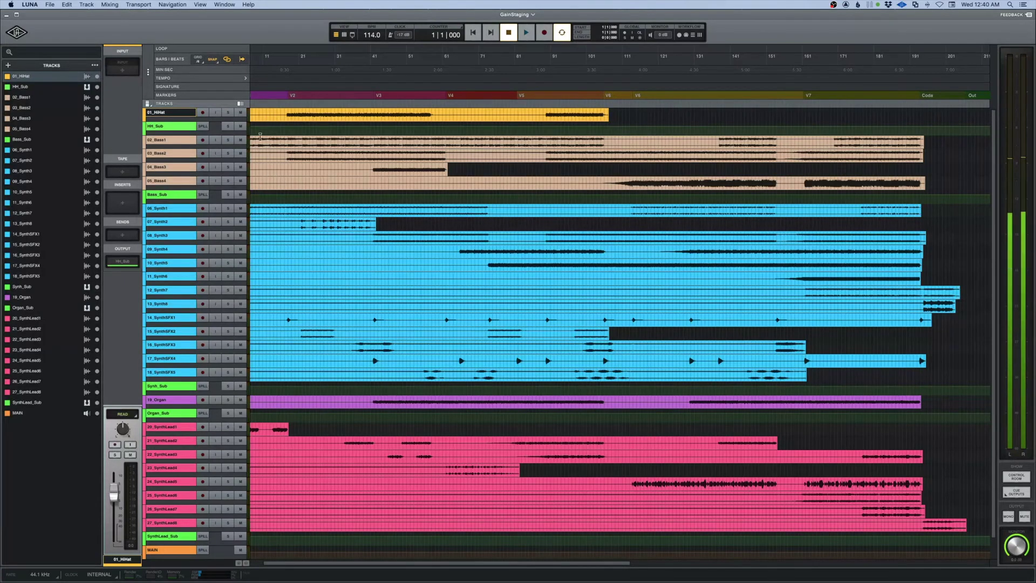
pyautogui.press('space')
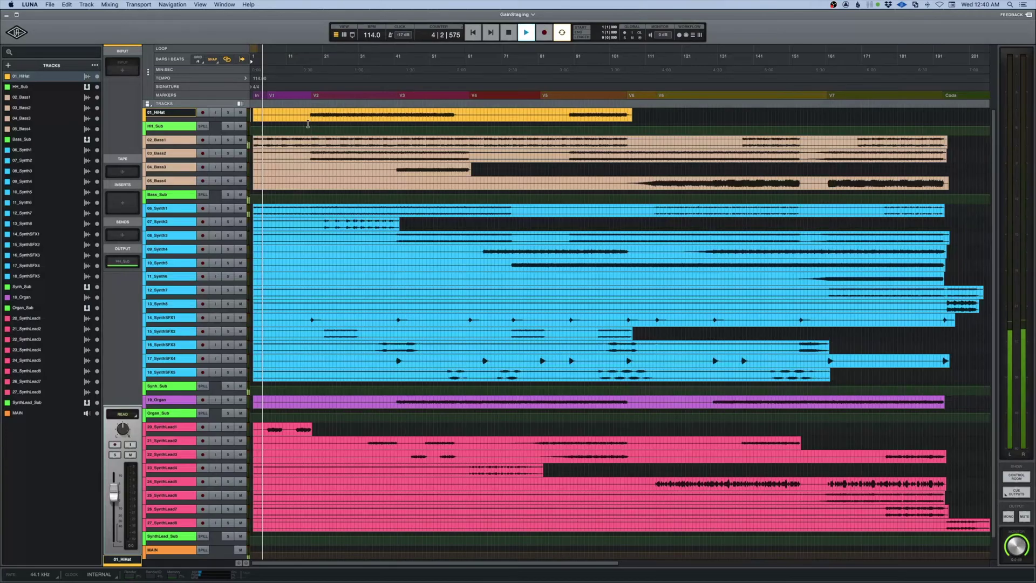
pyautogui.press('space')
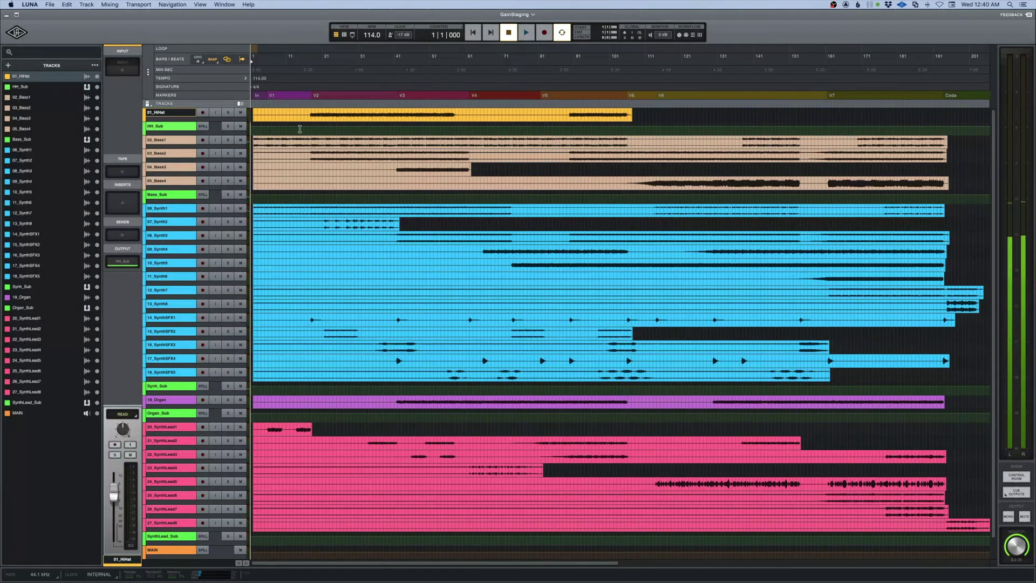
# Play from bar 17 of 02_Bass1, stop with the playhead at bar 17, and return to the Mixer.
pyautogui.click(309, 141)
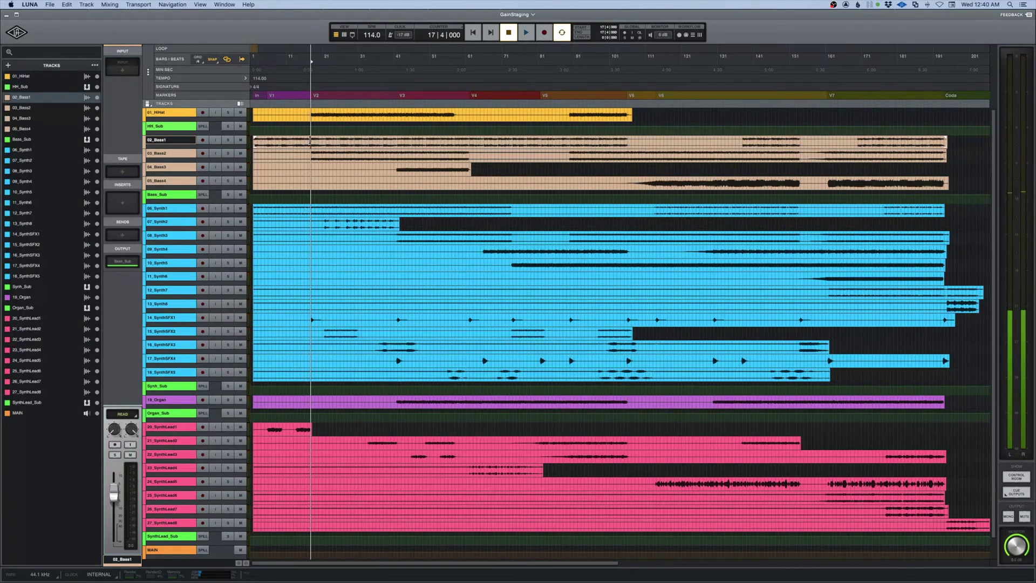
pyautogui.press('space')
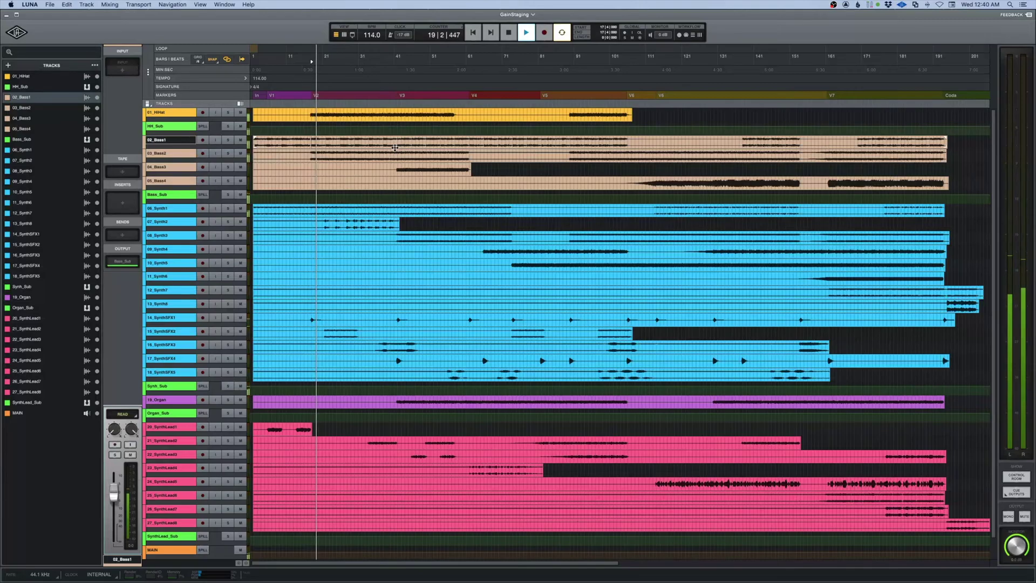
pyautogui.press('space')
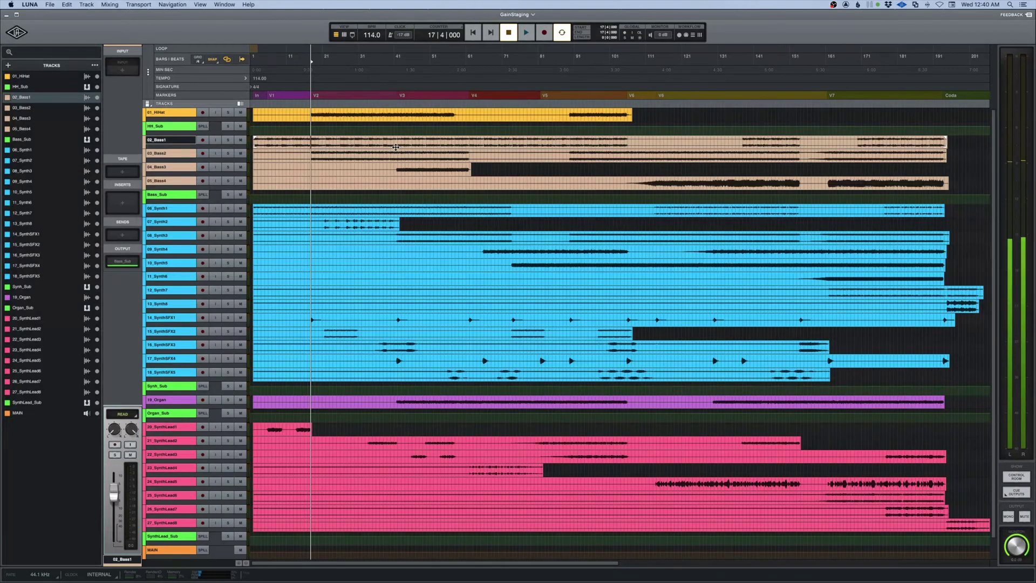
pyautogui.press('super+equal')
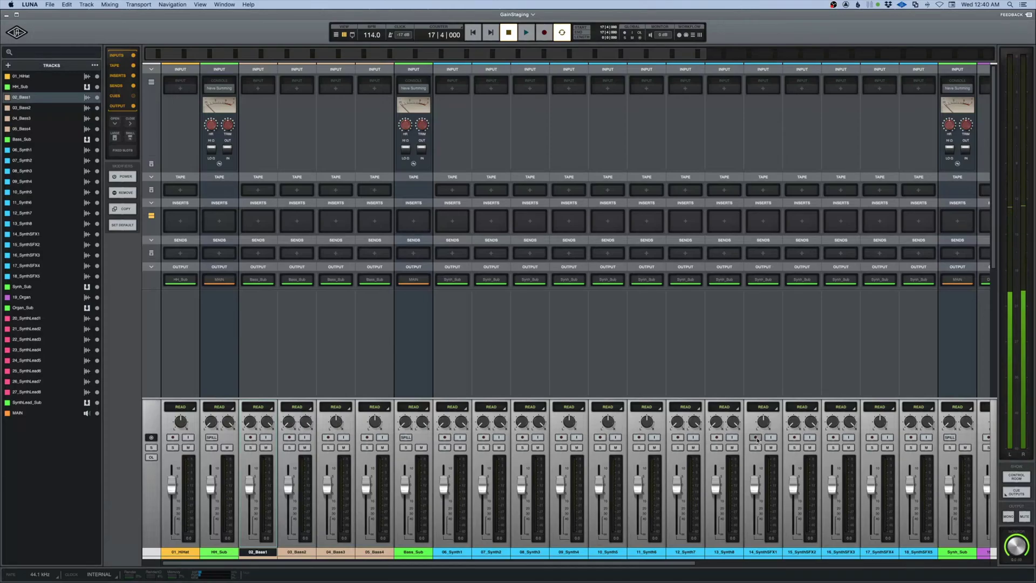
pyautogui.click(174, 552)
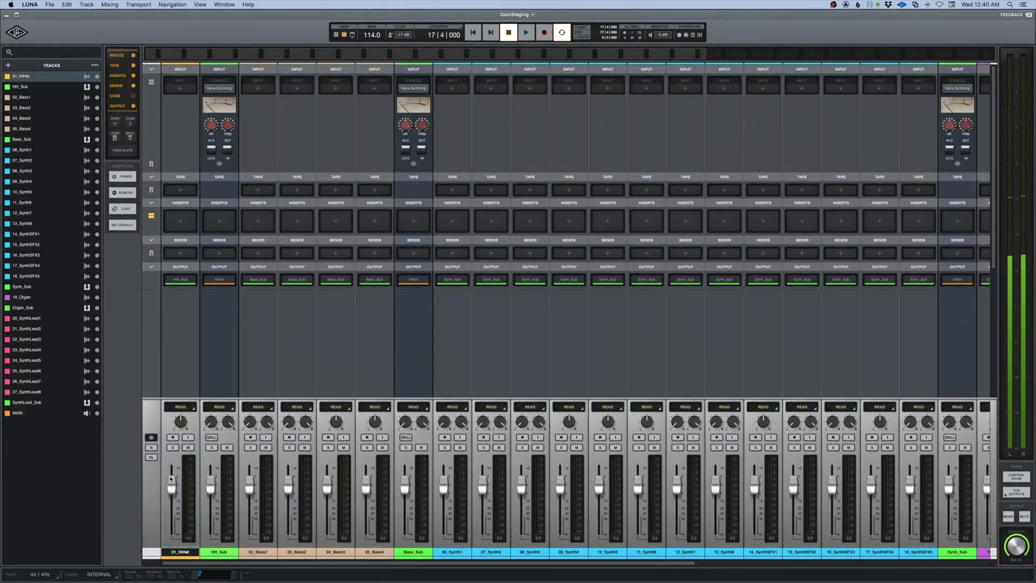
pyautogui.click(227, 554)
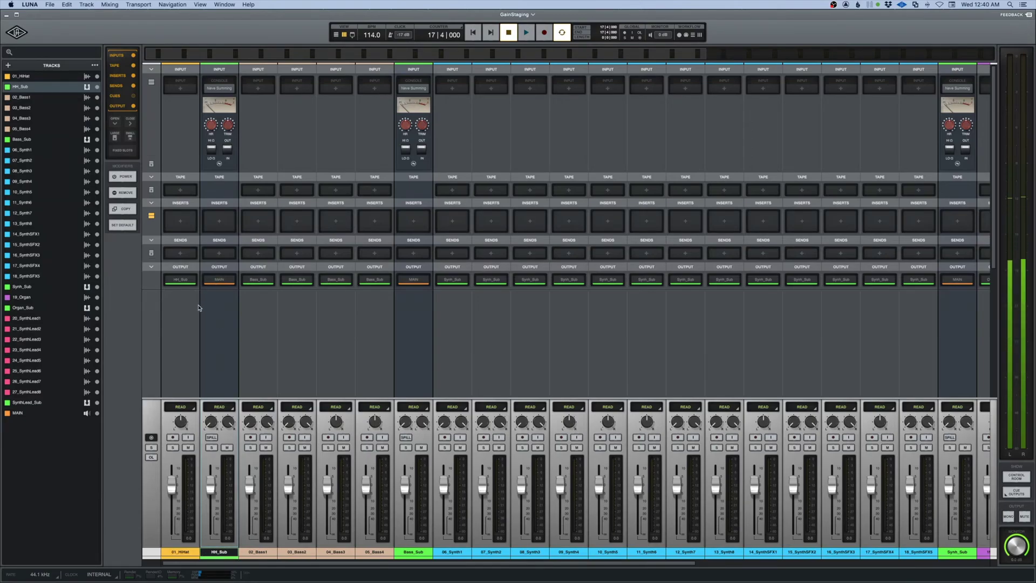
pyautogui.click(767, 566)
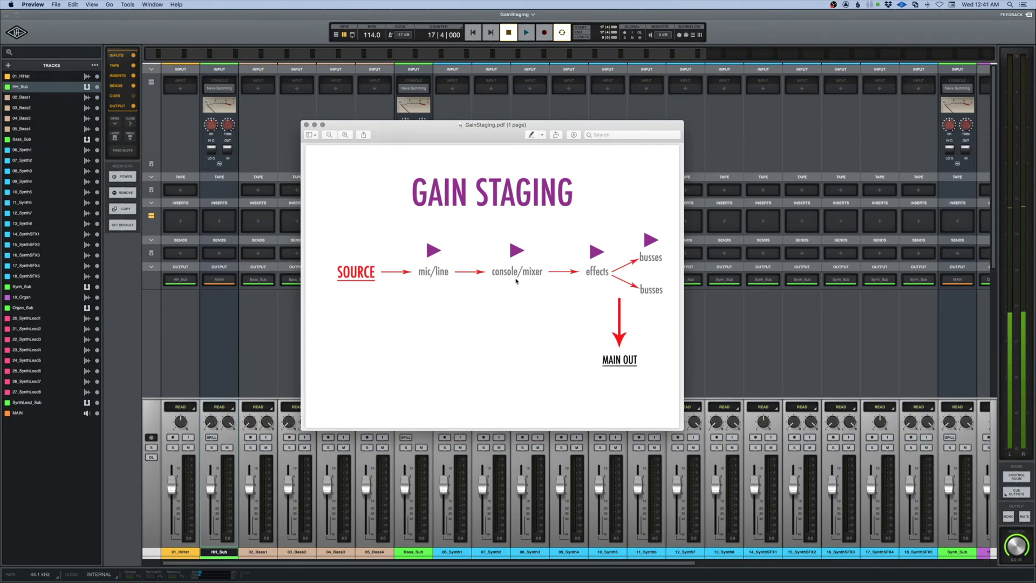
# Select 02_Bass1 and solo it while the song plays, then stop.
pyautogui.click(185, 552)
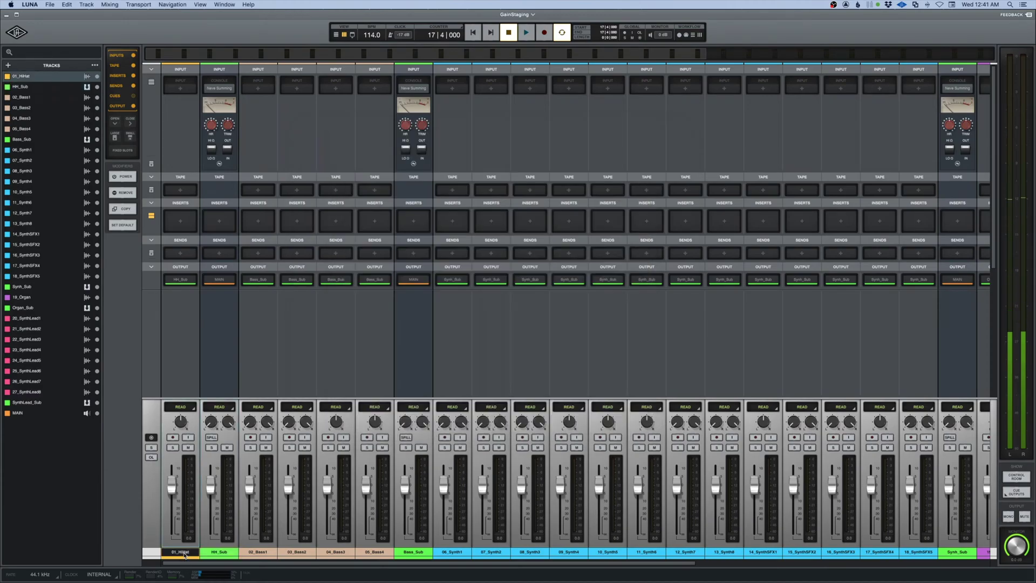
pyautogui.click(258, 551)
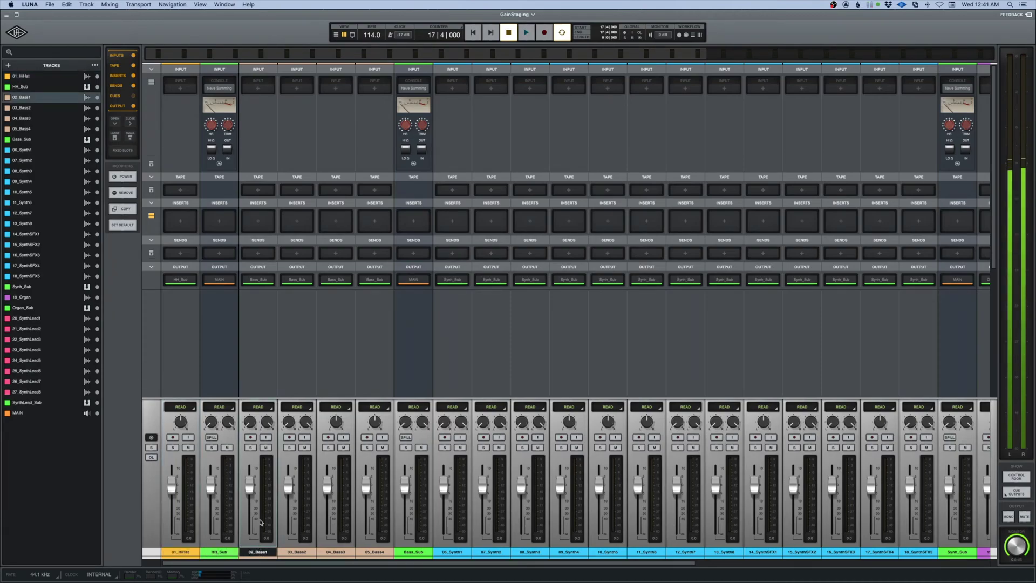
pyautogui.press('space')
pyautogui.click(250, 447)
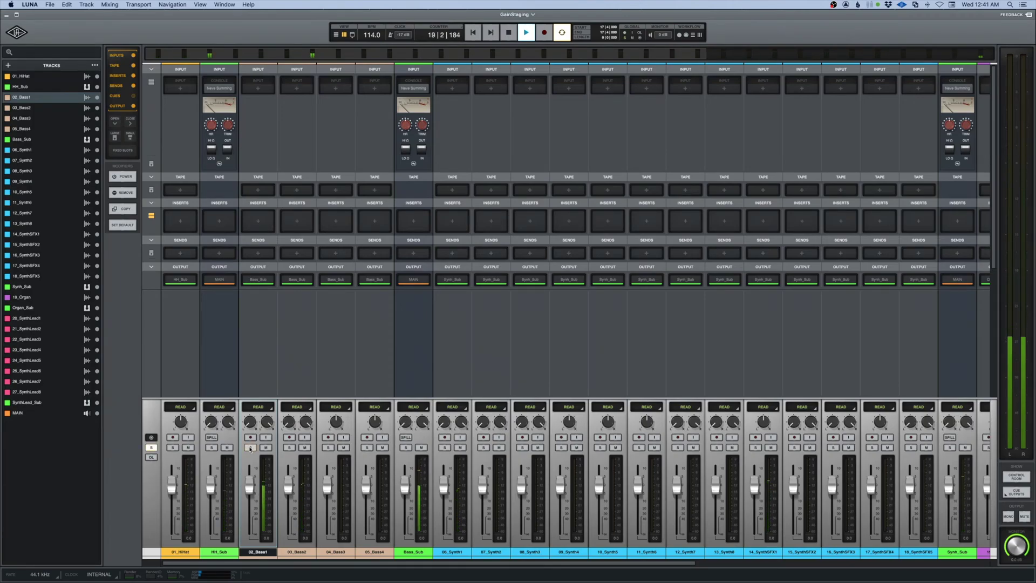
pyautogui.press('space')
# In Tracks view, make the lanes tall and zoom into the timeline to examine the bass waveform.
pyautogui.press('super+equal')
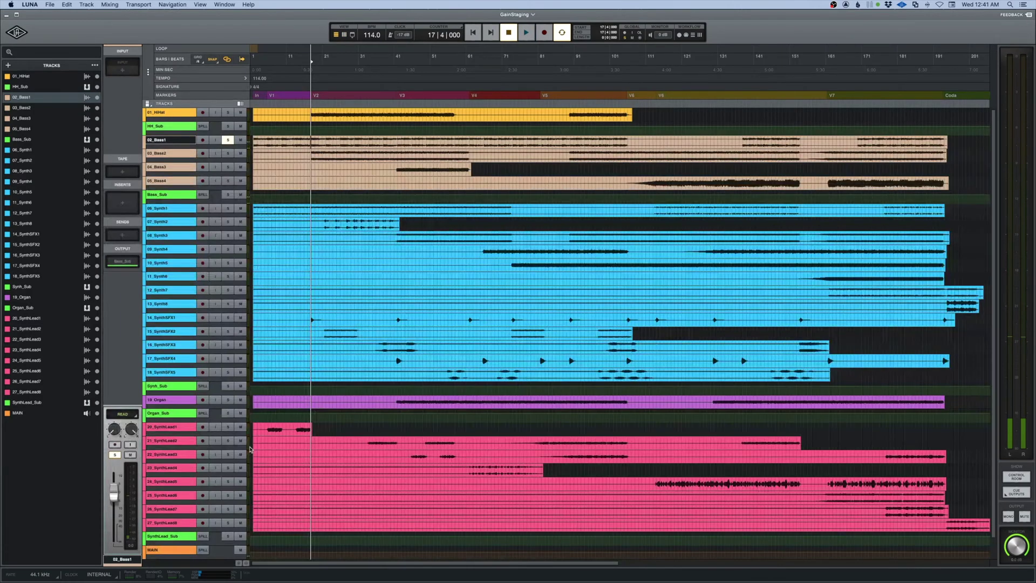
pyautogui.click(147, 104)
pyautogui.press('space')
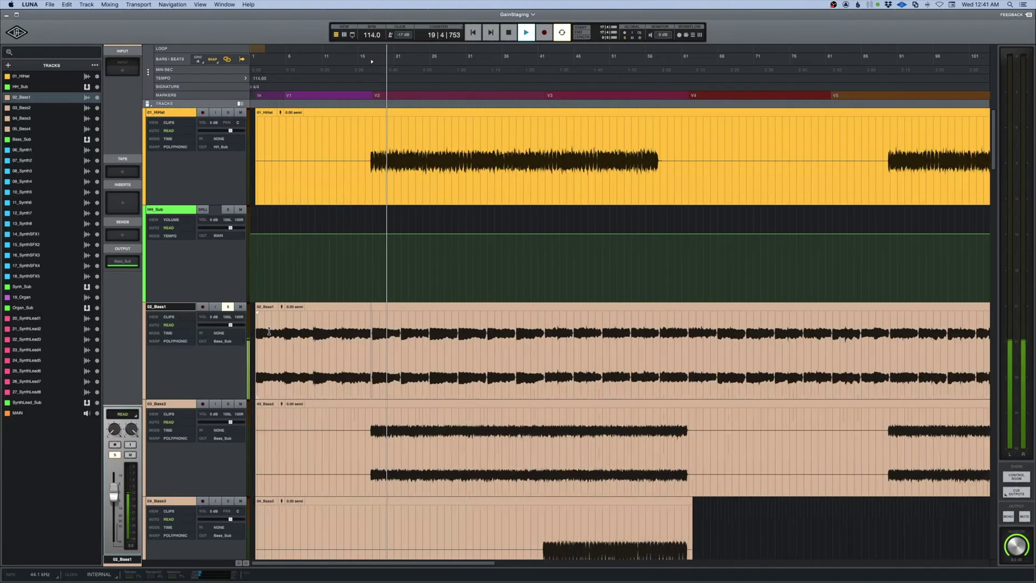
pyautogui.press('super+bracketright')
pyautogui.press('space')
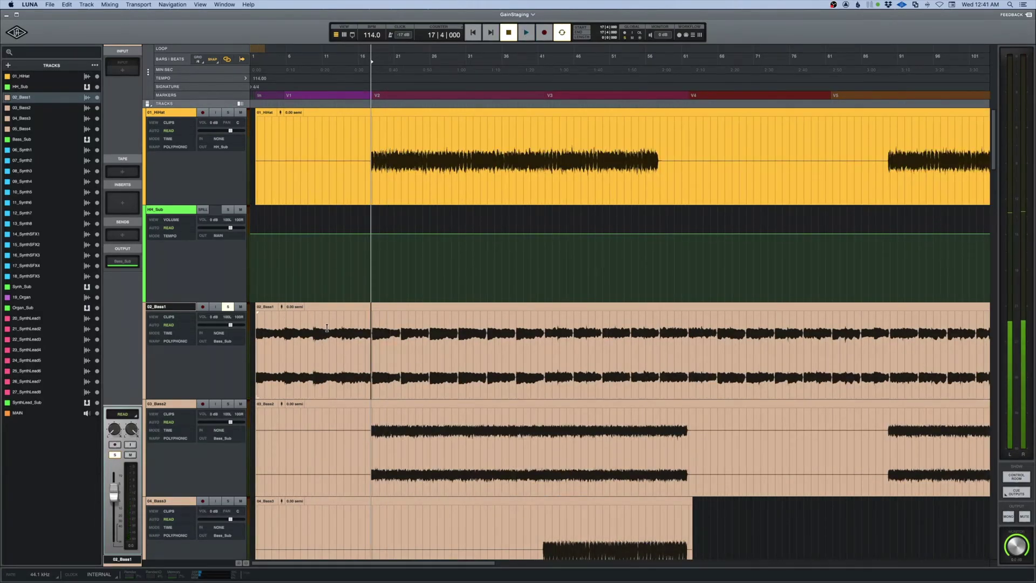
pyautogui.hscroll(3, 326, 328)
pyautogui.hscroll(3, 327, 328)
pyautogui.hscroll(-4, 326, 328)
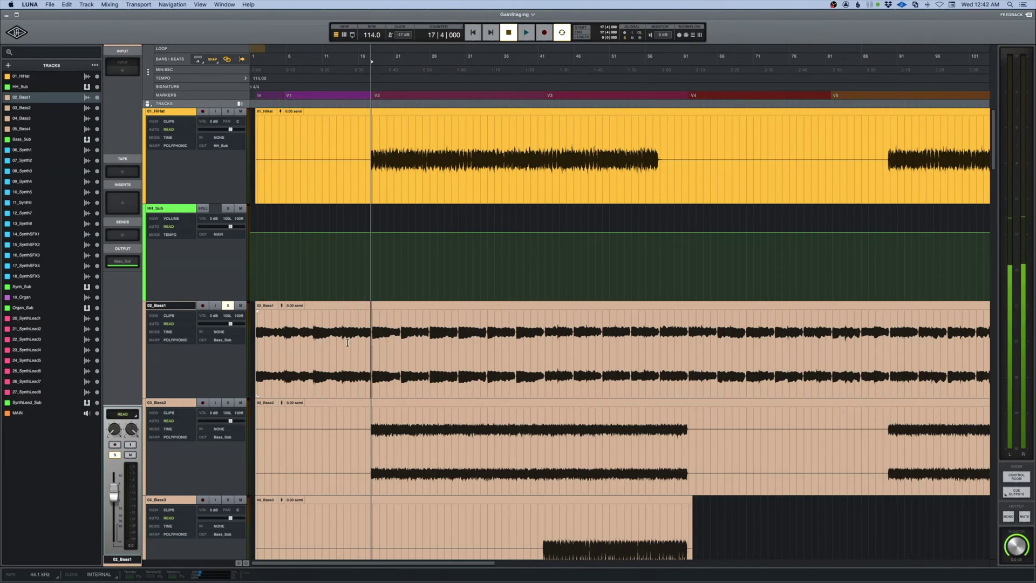
# Select bars 6–16 on the 02_Bass1 clip and play that range, then stop.
pyautogui.moveTo(296, 337); pyautogui.dragTo(362, 337)
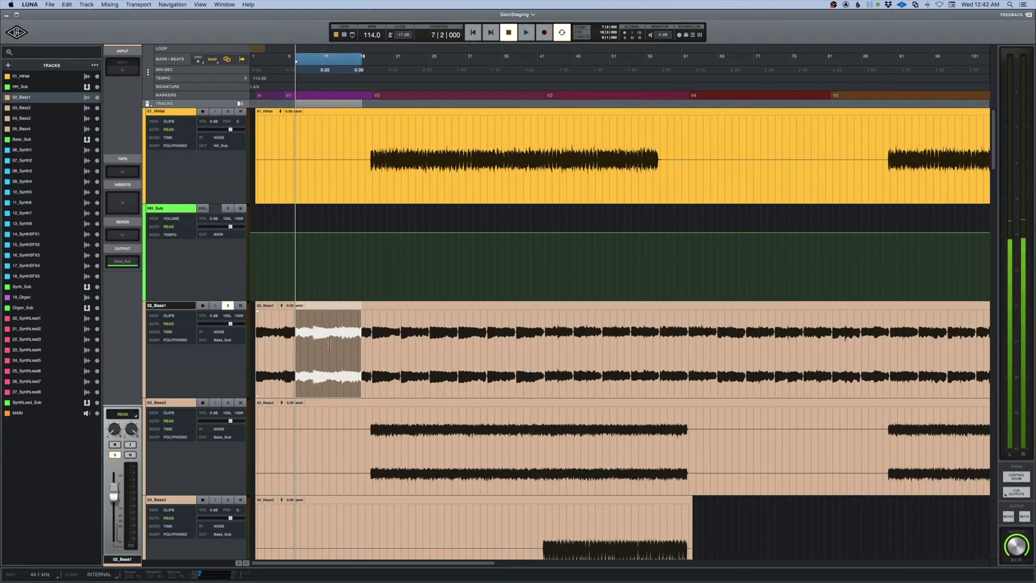
pyautogui.press('space')
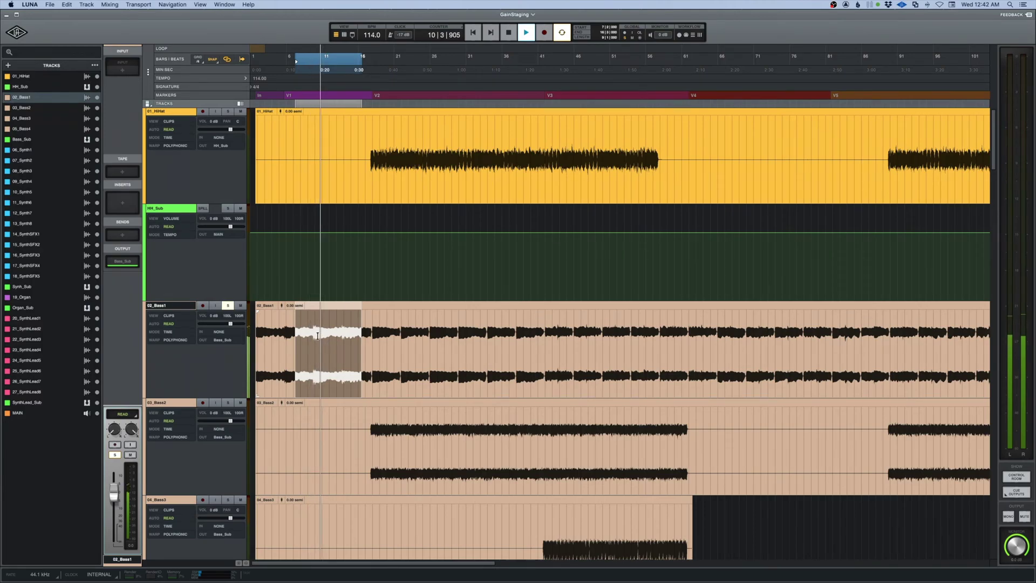
pyautogui.press('space')
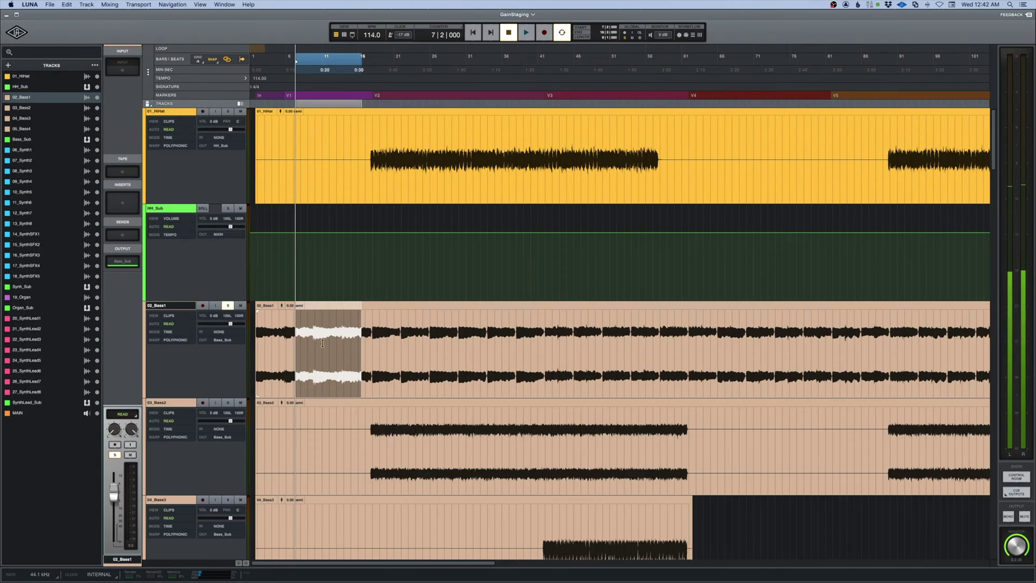
# Load Waves VU Meter (s) on 02_Bass1's Insert 1, place its window to the right, and show the Mixer.
pyautogui.click(122, 208)
pyautogui.write('VU')
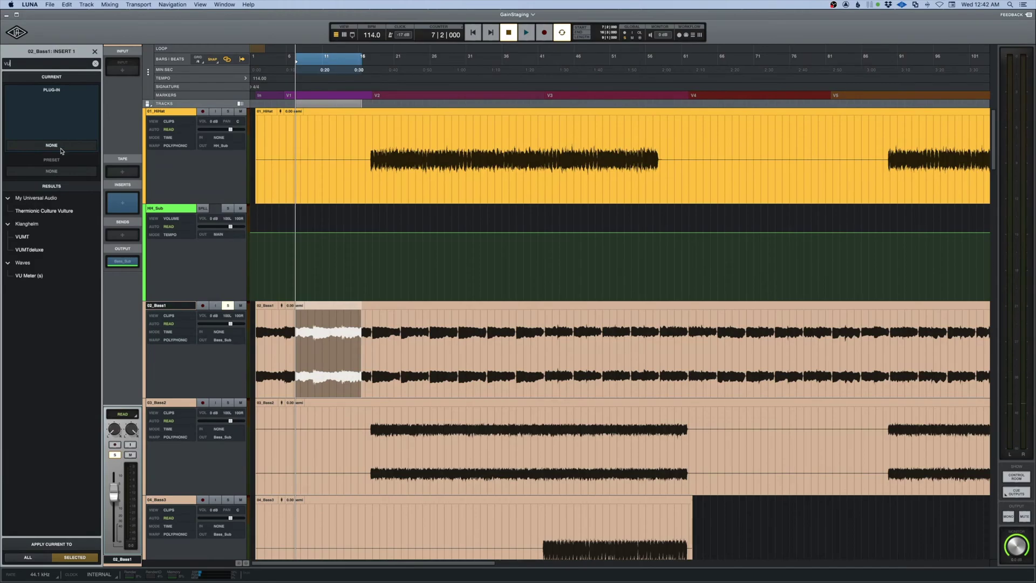
pyautogui.doubleClick(29, 275)
pyautogui.moveTo(310, 148); pyautogui.dragTo(635, 246)
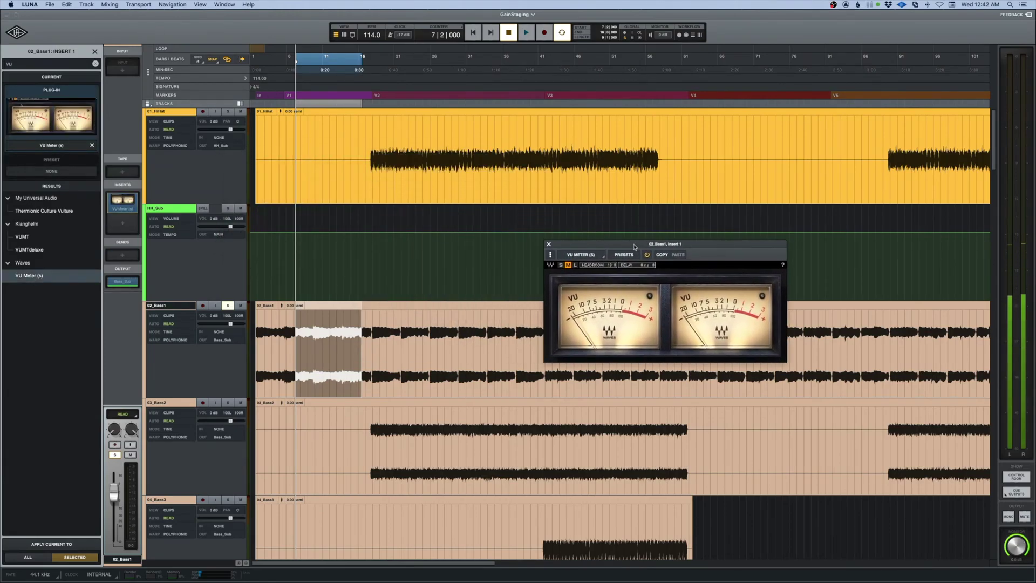
pyautogui.press('super+equal')
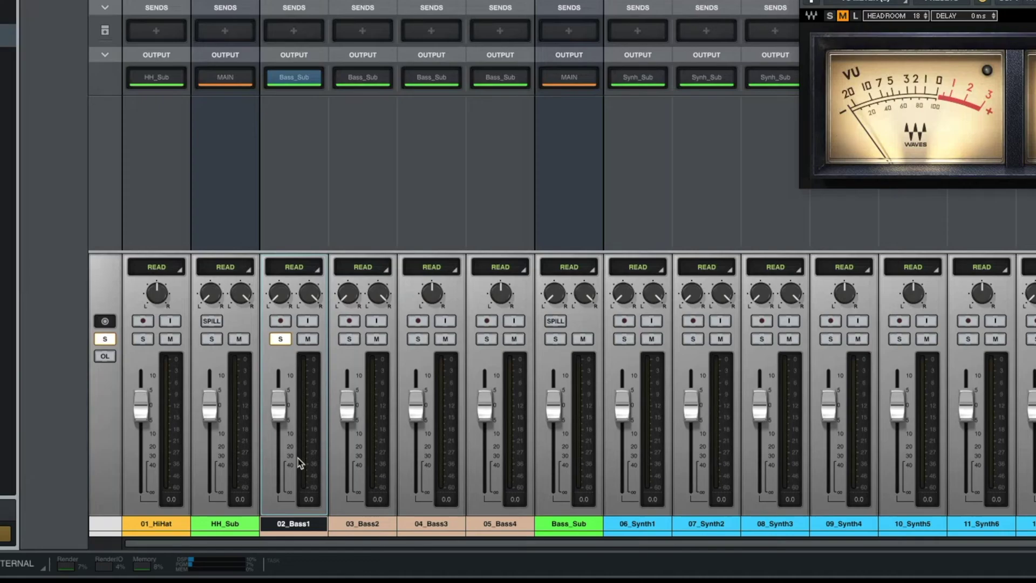
pyautogui.click(281, 339)
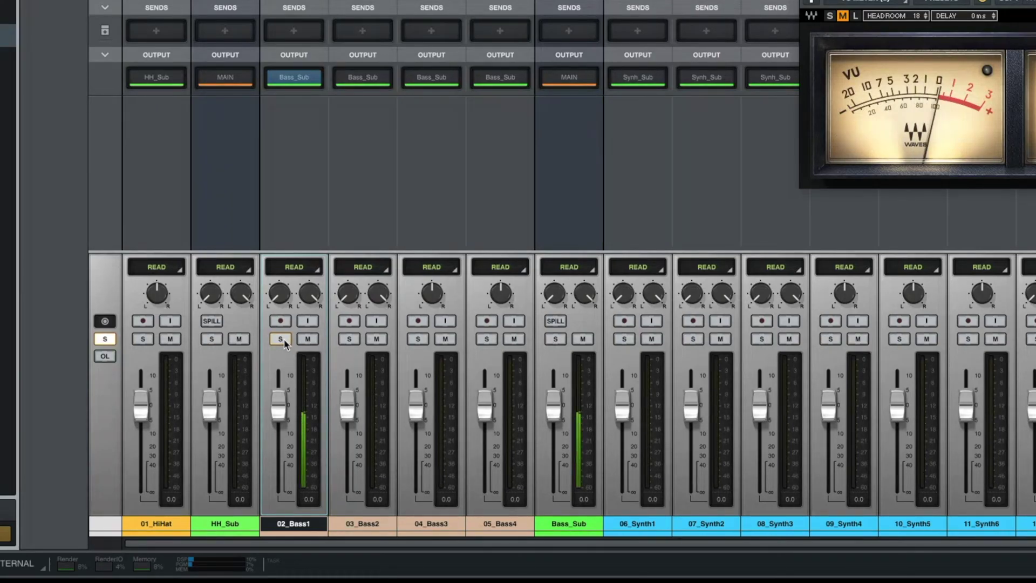
pyautogui.click(280, 339)
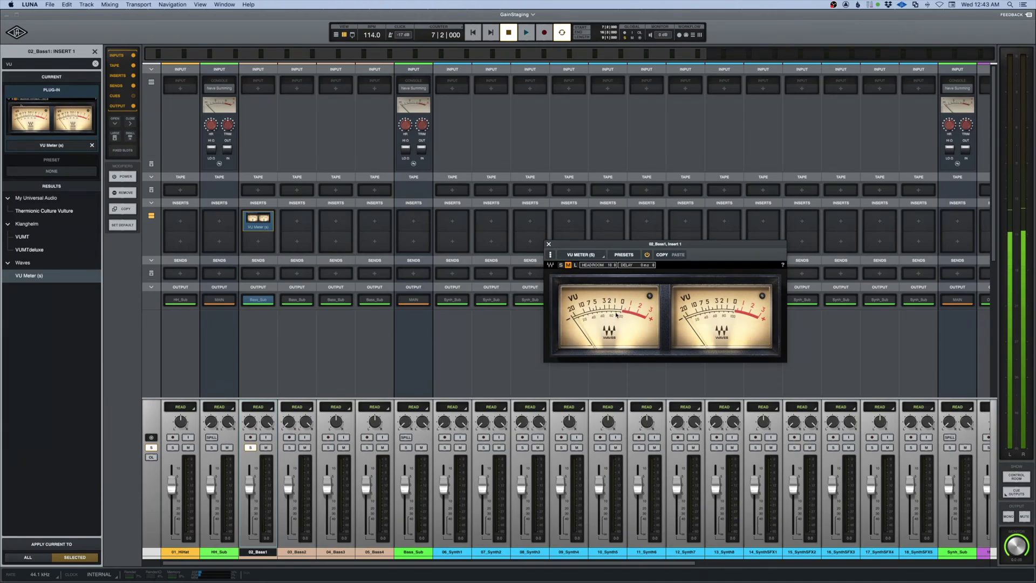
# Change the Metering option in Settings from POST-FADER to PRE-FADER and return to the session.
pyautogui.click(22, 34)
pyautogui.click(17, 152)
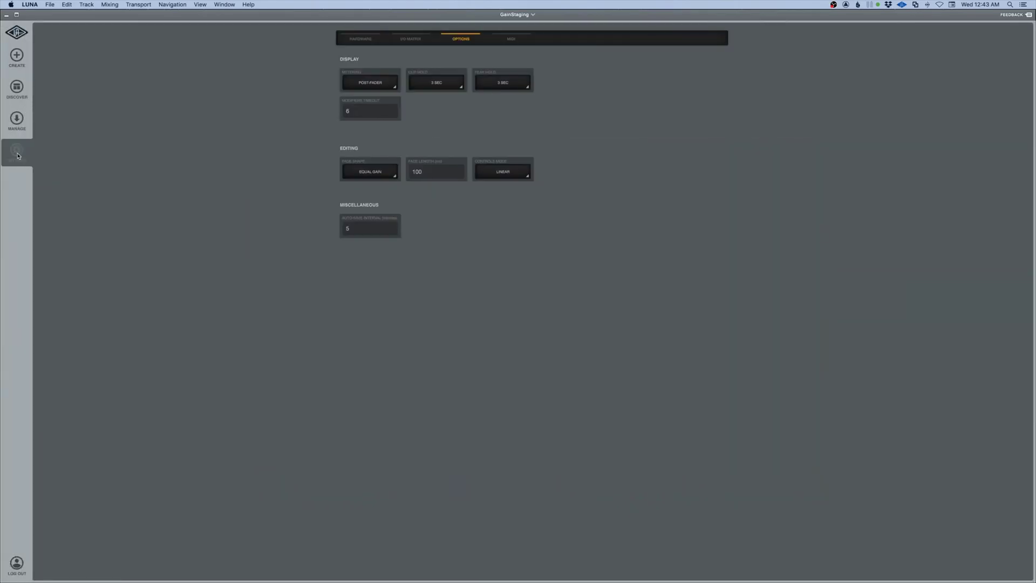
pyautogui.click(370, 88)
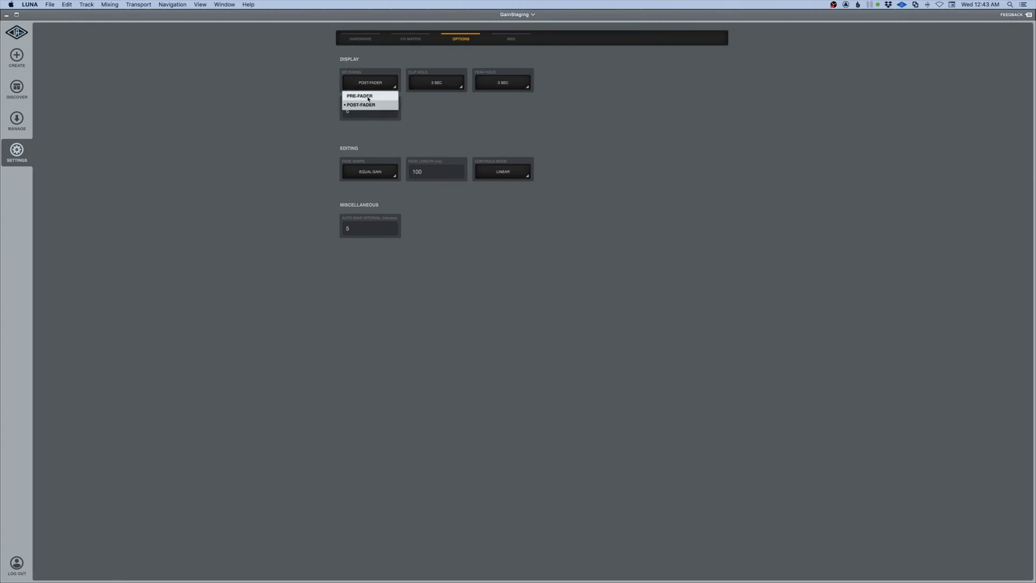
pyautogui.click(368, 97)
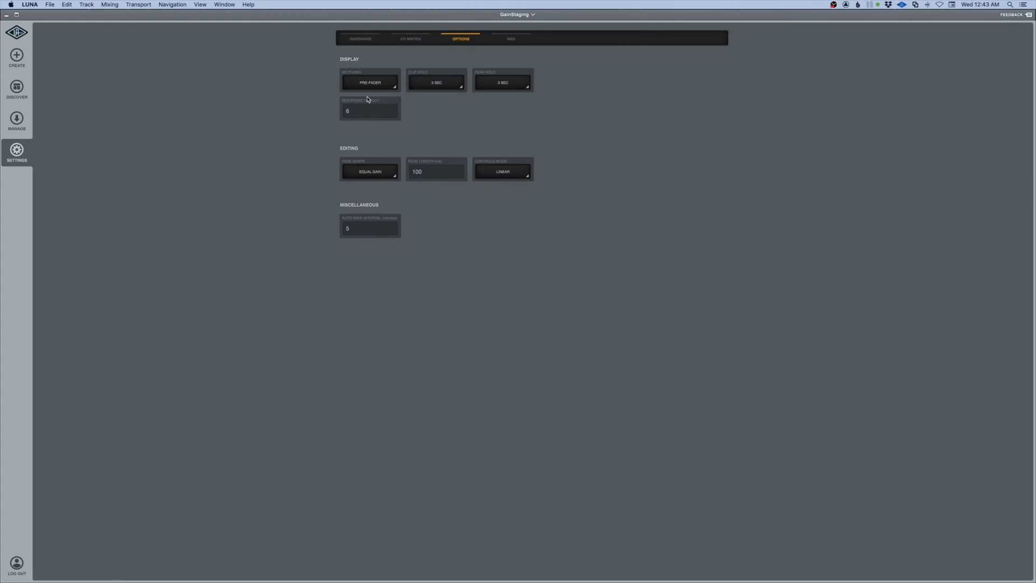
pyautogui.click(17, 33)
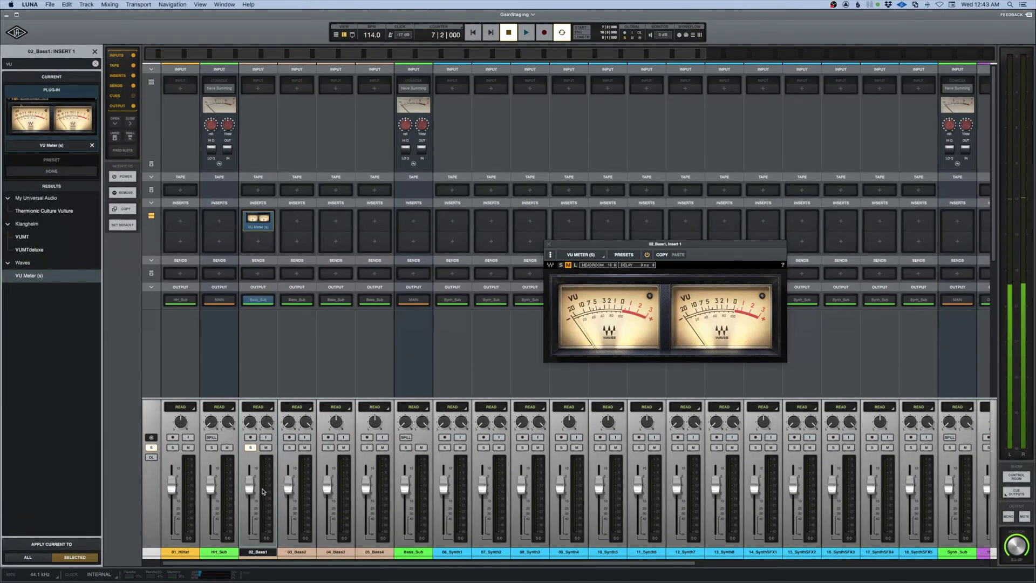
# Pull the 02_Bass1 fader fully down and play to watch its pre-fader meter and VU.
pyautogui.moveTo(250, 486)
pyautogui.mouseDown()
pyautogui.moveTo(250, 539)
pyautogui.moveTo(249, 475)
pyautogui.moveTo(247, 534)
pyautogui.moveTo(253, 486)
pyautogui.mouseUp()
pyautogui.press('space')
pyautogui.press('space')
pyautogui.press('space')
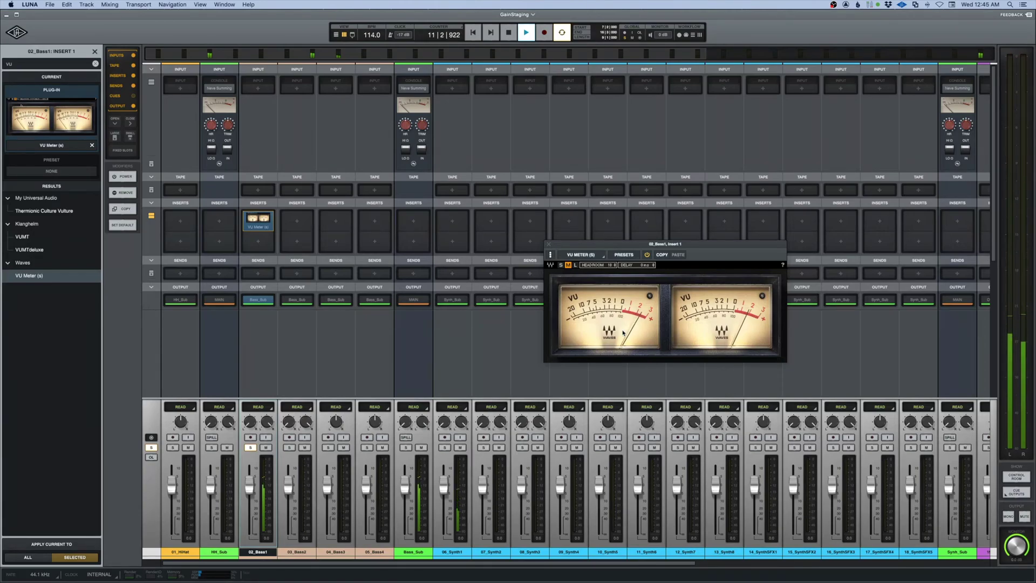
# Stop playback and switch from the Mixer to the Tracks timeline.
pyautogui.press('space')
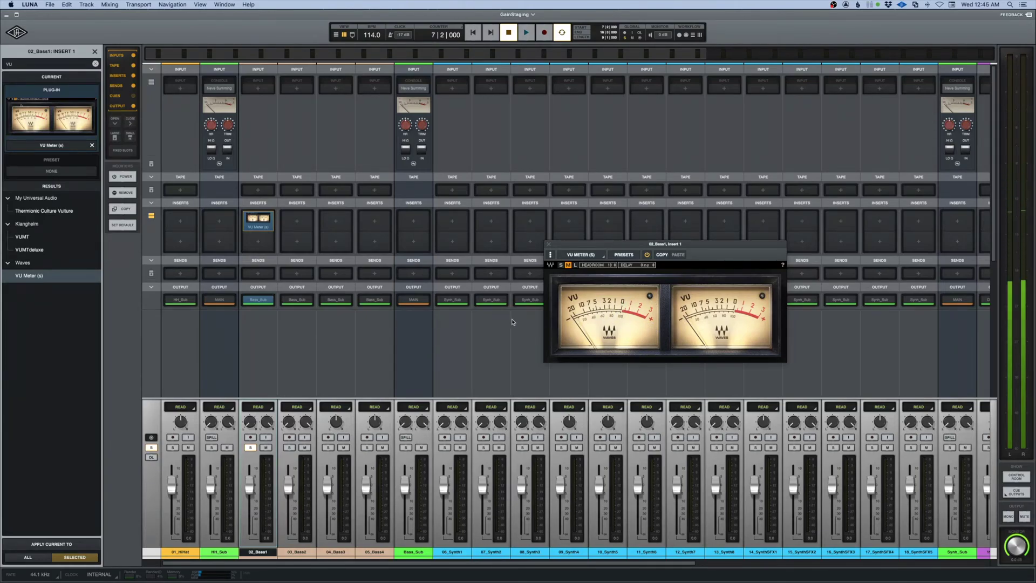
pyautogui.press('super+equal')
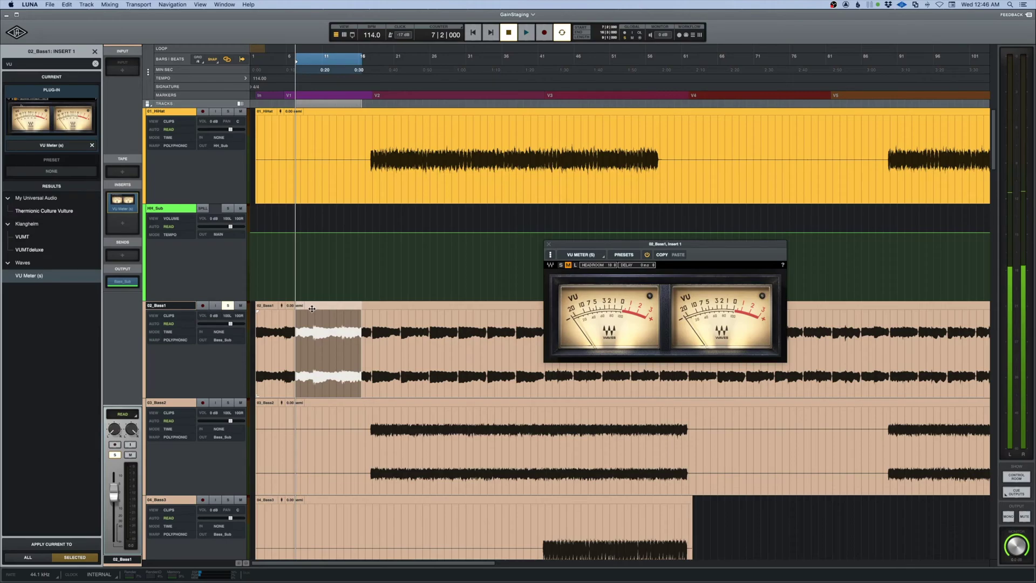
# Lower the 02_Bass1 clip gain, audition it, unsolo the track, and go back to the Mixer.
pyautogui.click(267, 334)
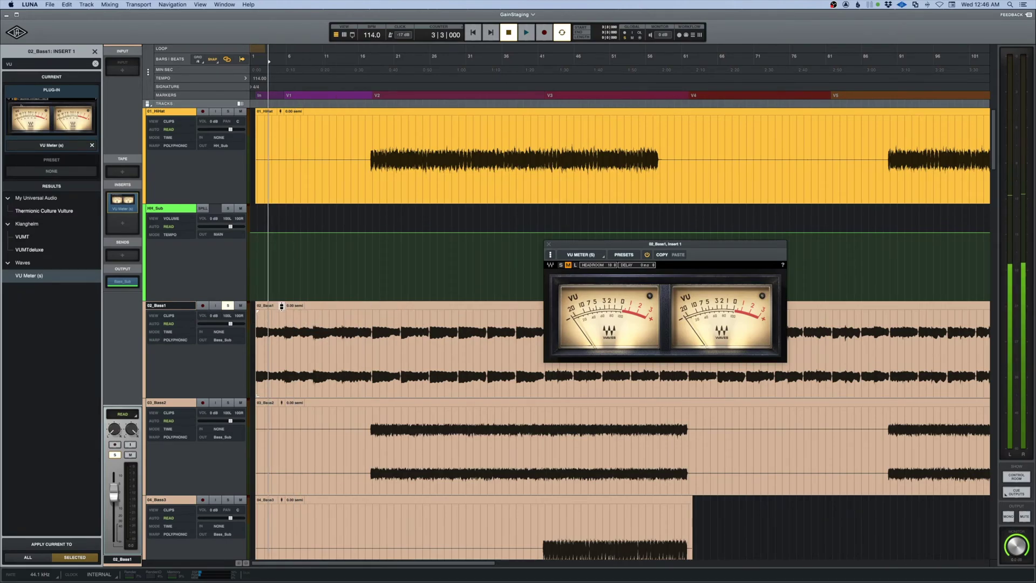
pyautogui.moveTo(281, 306); pyautogui.dragTo(281, 317)
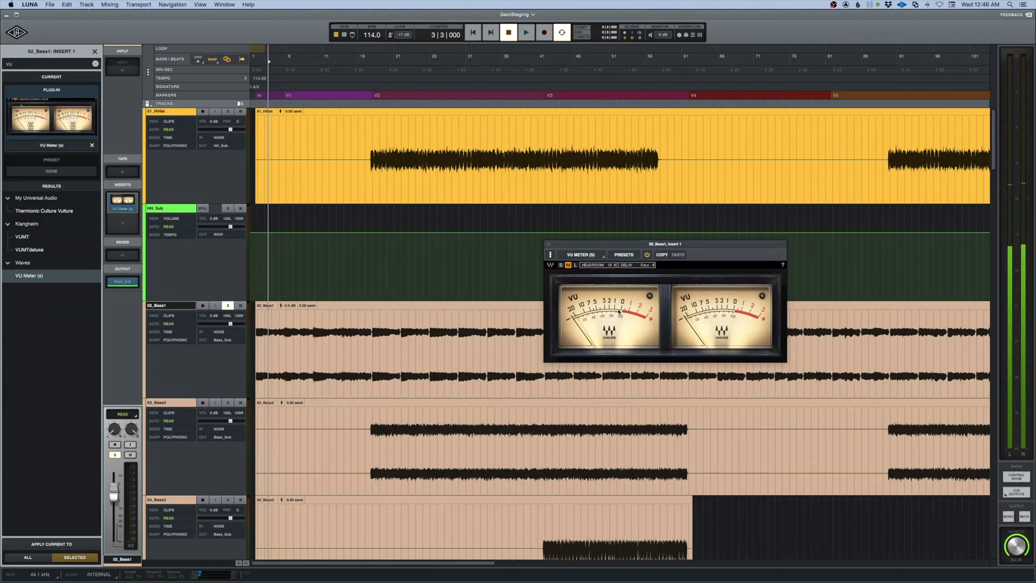
pyautogui.press('space')
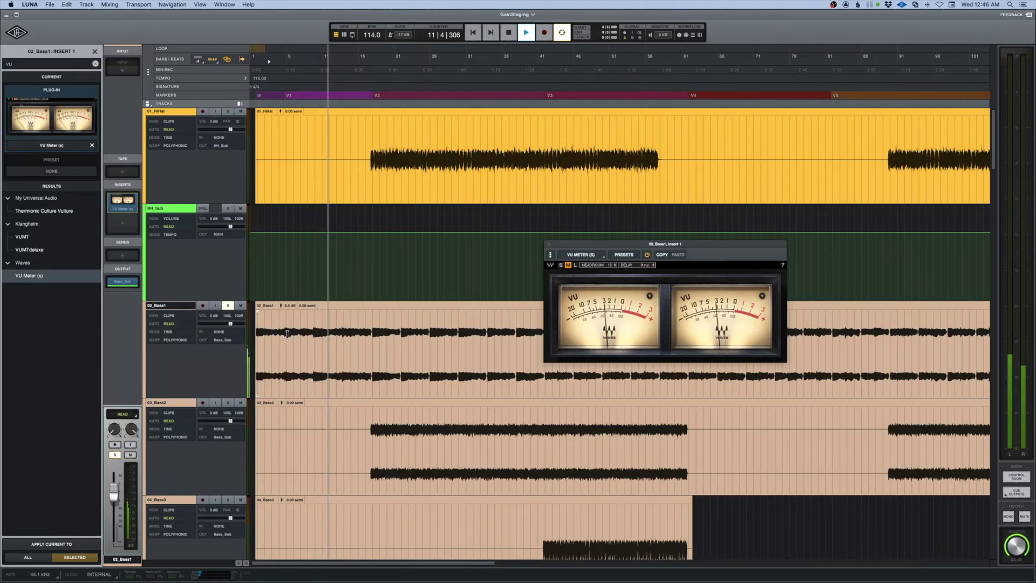
pyautogui.press('space')
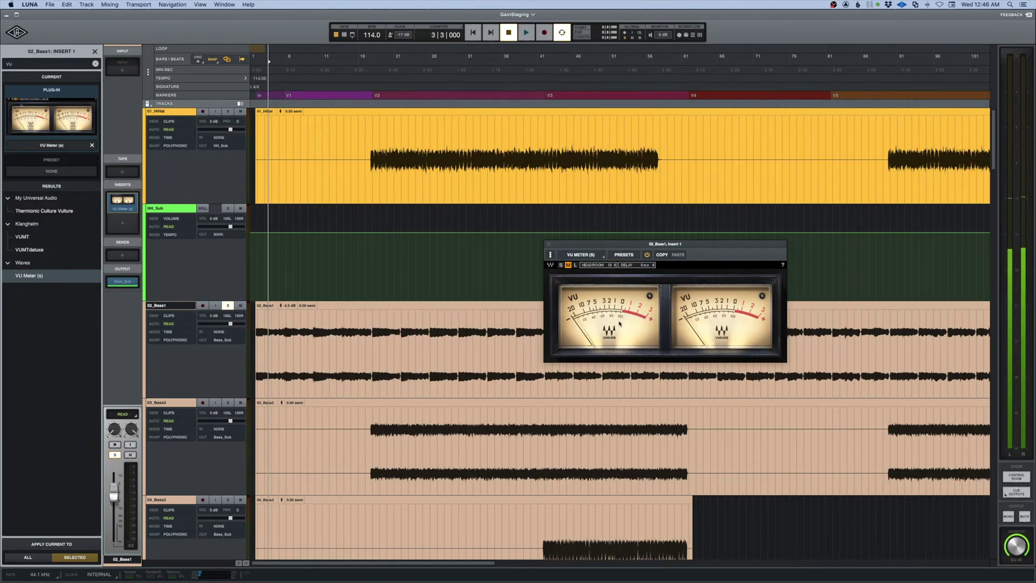
pyautogui.click(228, 306)
pyautogui.press('super+equal')
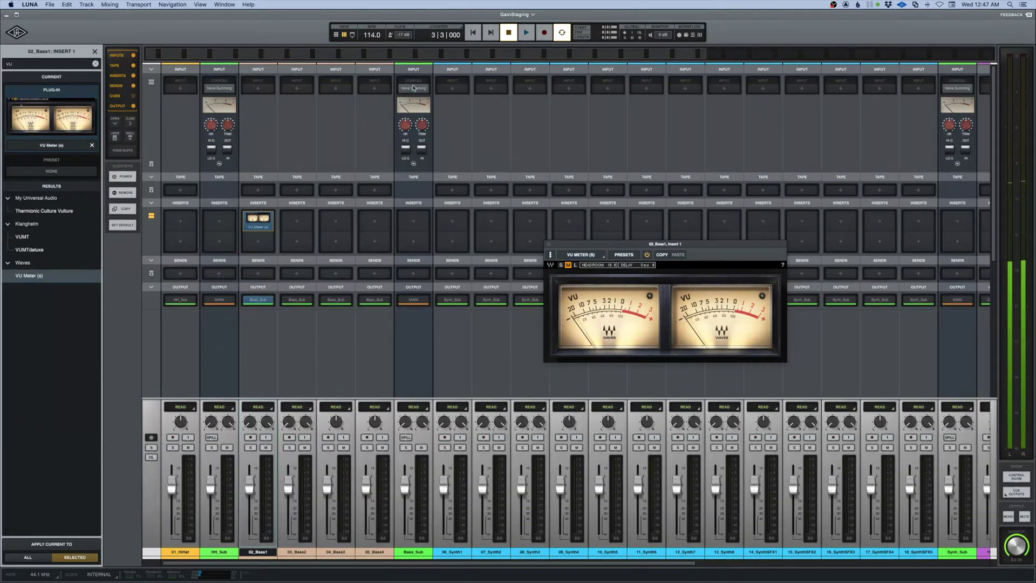
# Select Bass_Sub and check that its output is routed to MAIN.
pyautogui.click(413, 553)
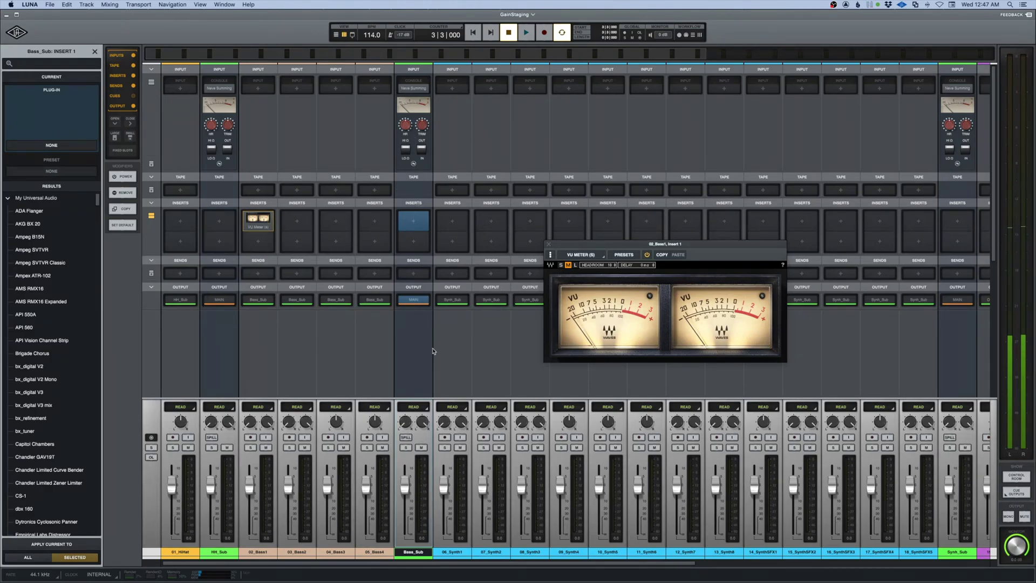
pyautogui.click(413, 300)
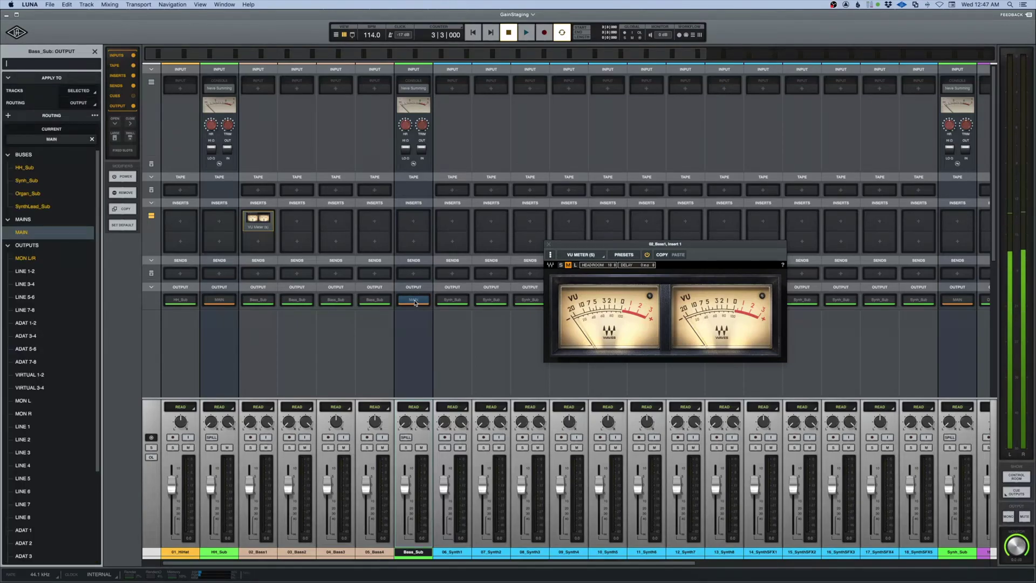
pyautogui.hscroll(10, 486, 335)
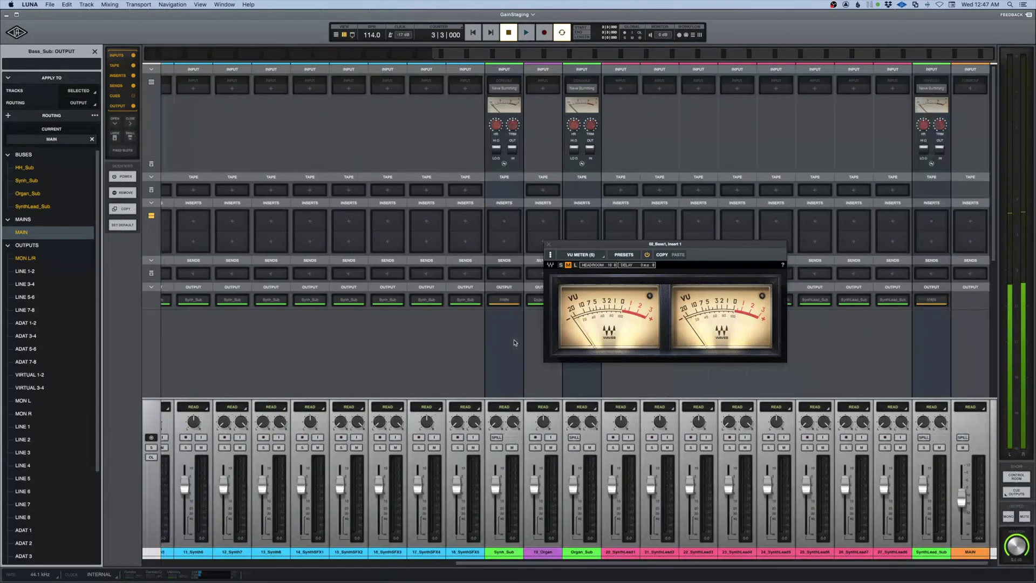
pyautogui.hscroll(-10, 481, 331)
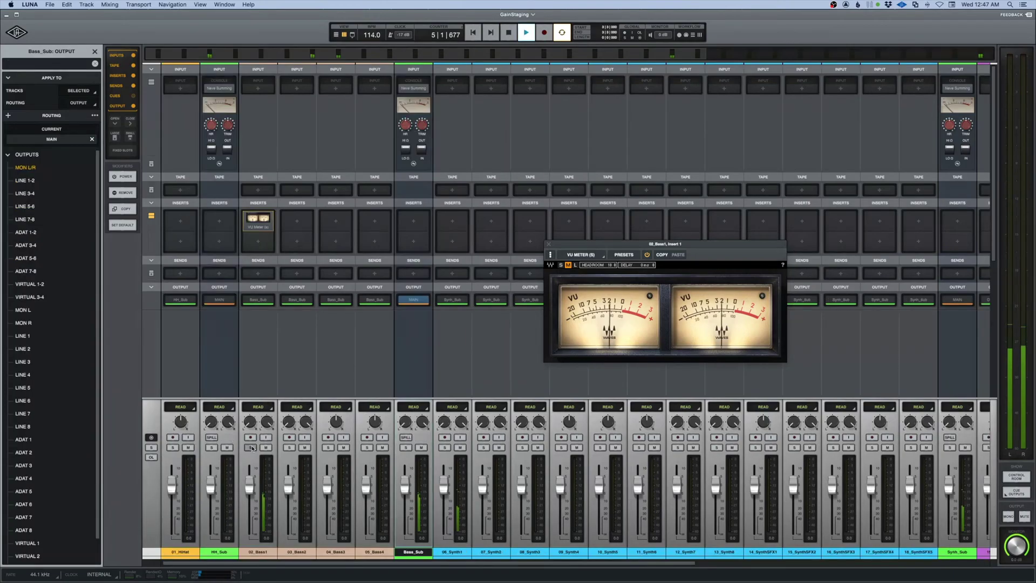
pyautogui.hscroll(10, 481, 335)
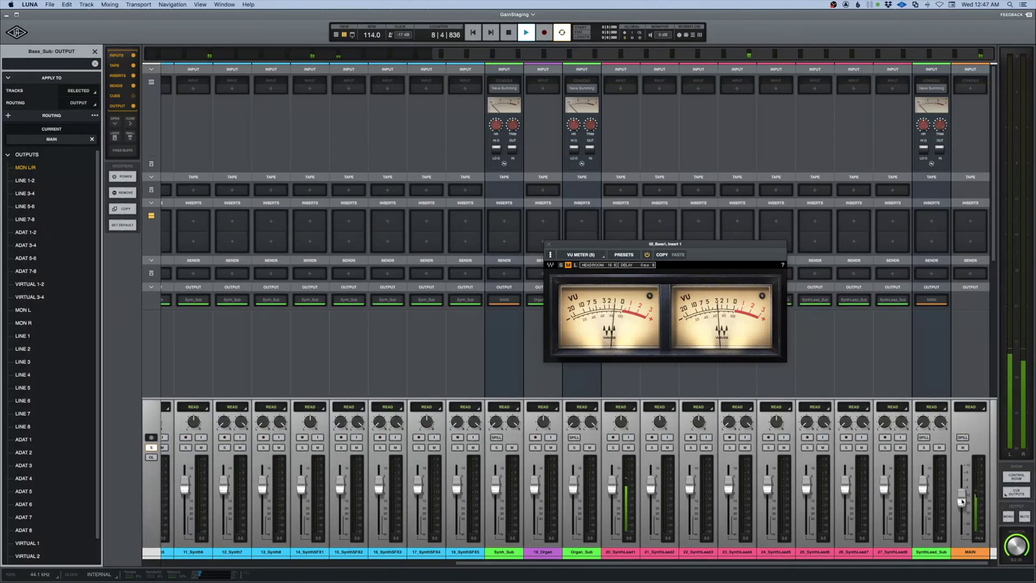
# Ride the MAIN fader down and back to about -11.9, stop playback, and close the VU Meter window.
pyautogui.moveTo(961, 501); pyautogui.dragTo(961, 530)
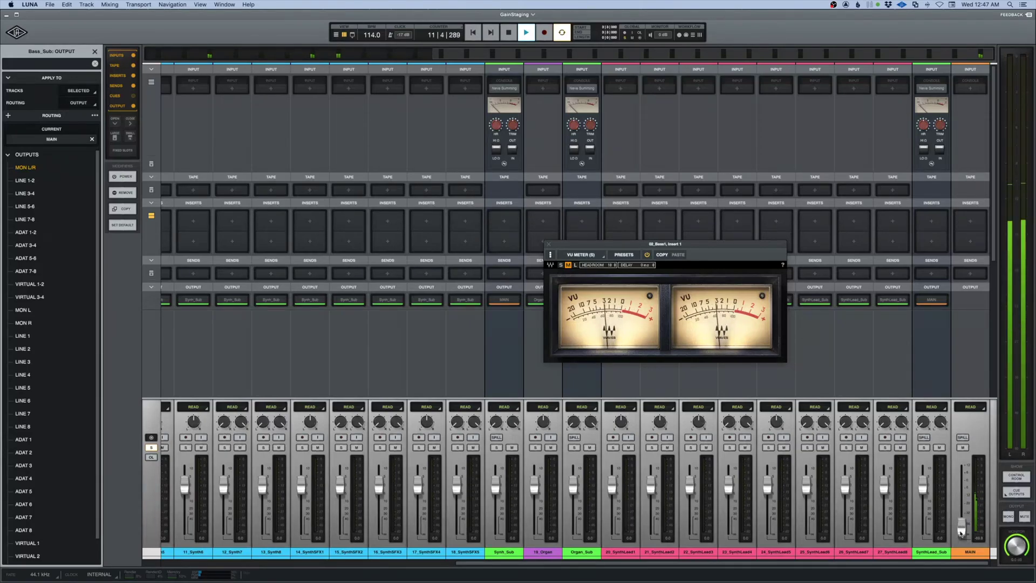
pyautogui.moveTo(961, 533); pyautogui.dragTo(963, 501)
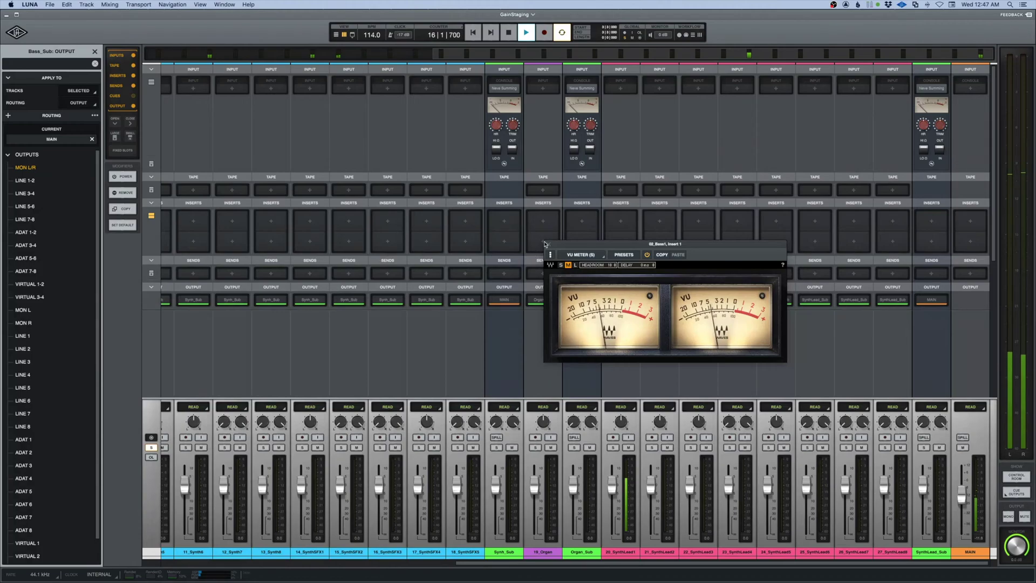
pyautogui.press('space')
pyautogui.press('super+w')
pyautogui.hscroll(-5, 540, 331)
pyautogui.hscroll(-5, 540, 332)
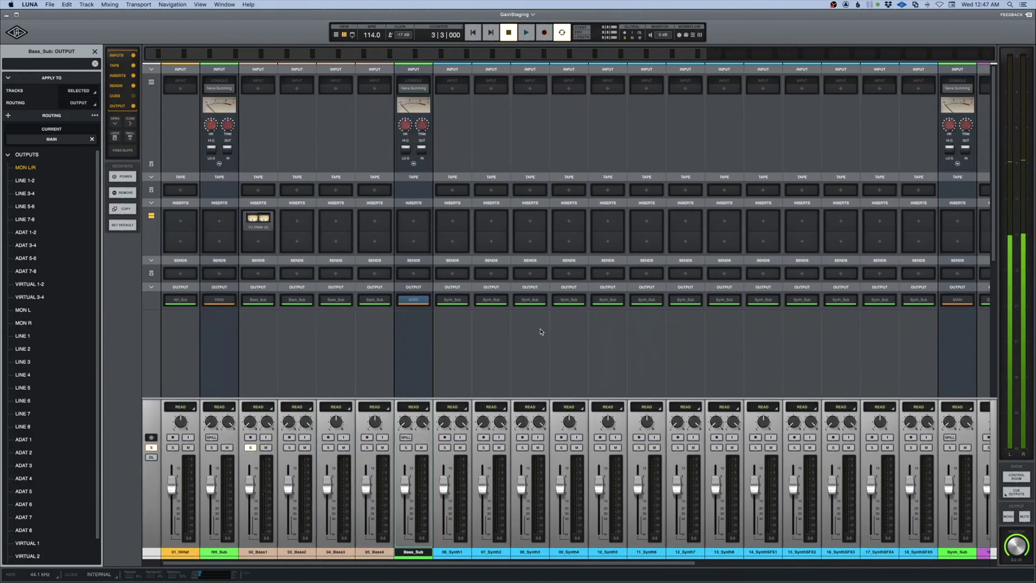
# Return to the track timeline, select 03_Bass2, and close 02_Bass1's VU Meter window.
pyautogui.moveTo(246, 219)
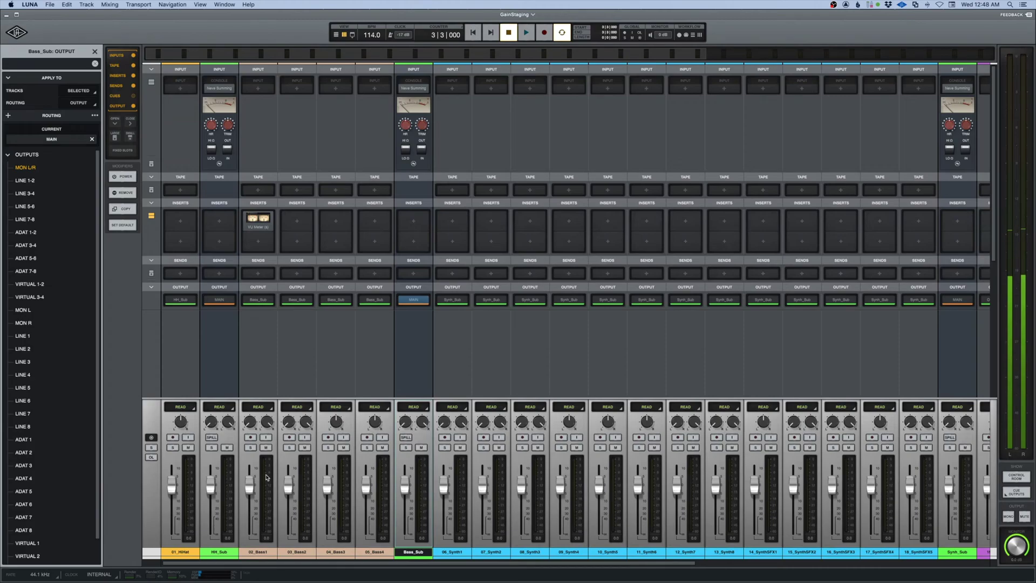
pyautogui.press('super+equal')
pyautogui.scroll(10, 299, 369)
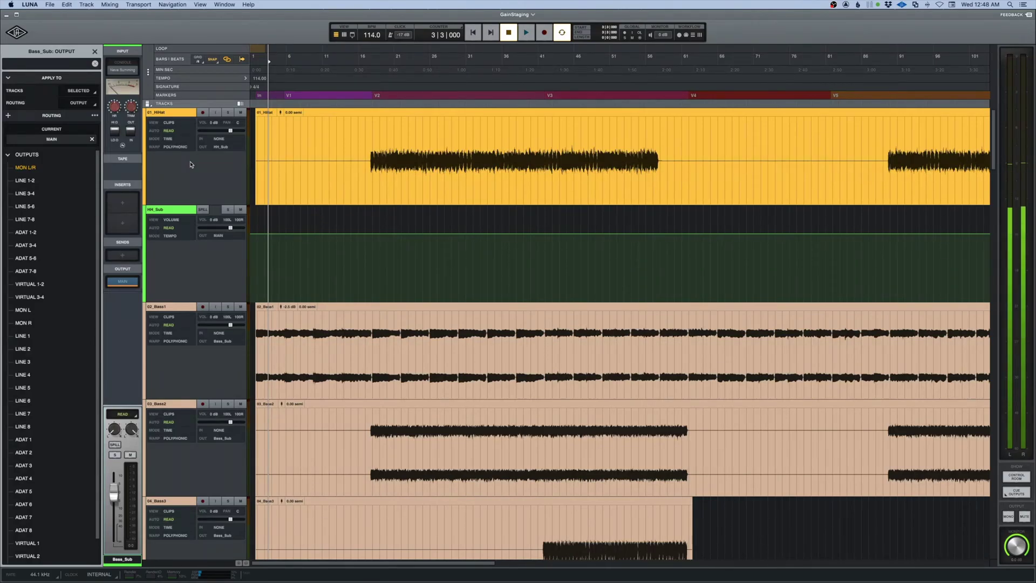
pyautogui.click(366, 423)
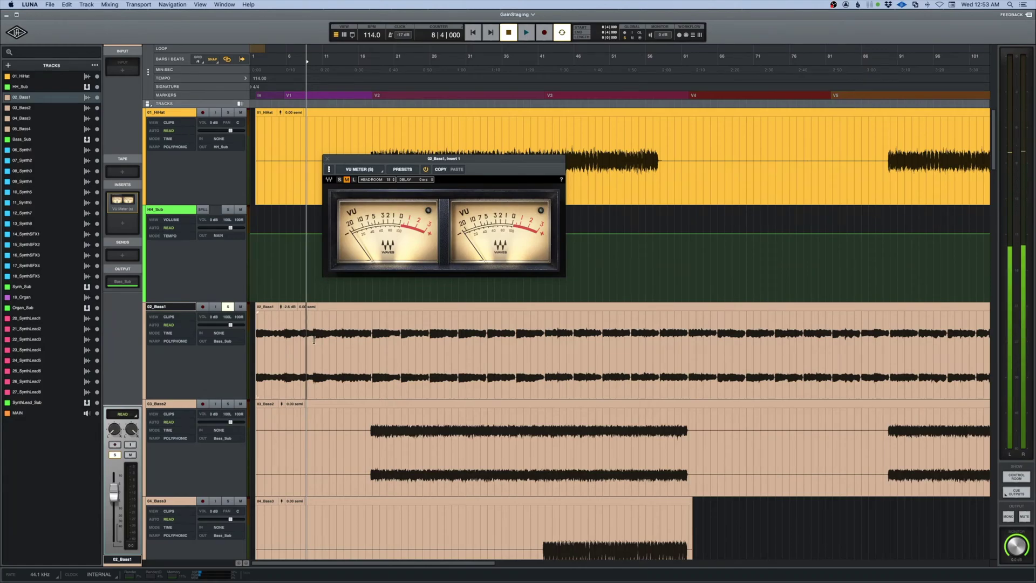
pyautogui.click(327, 159)
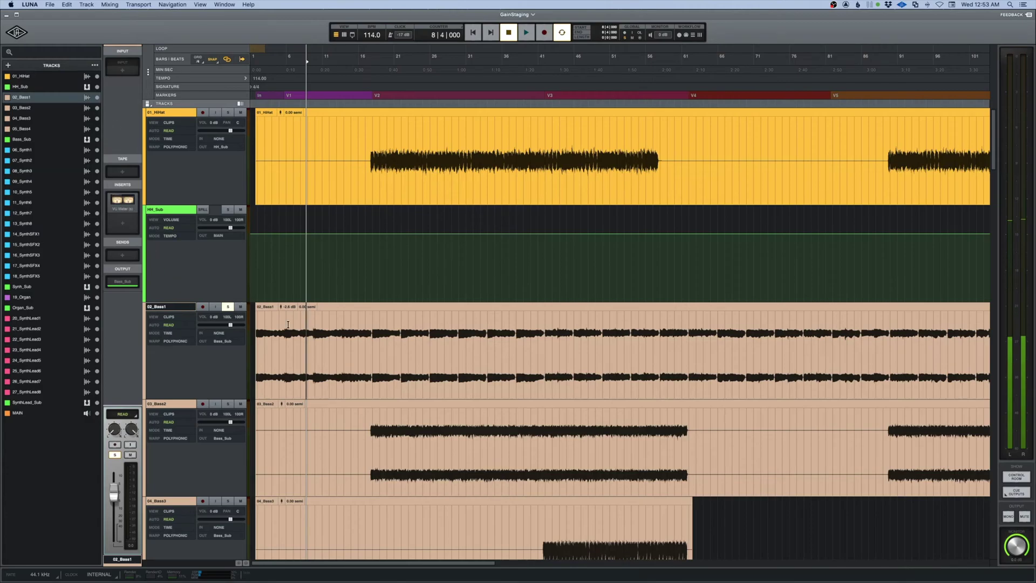
# Load the Oxide tape machine on 02_Bass1, audition it, and open its VU Meter.
pyautogui.click(122, 172)
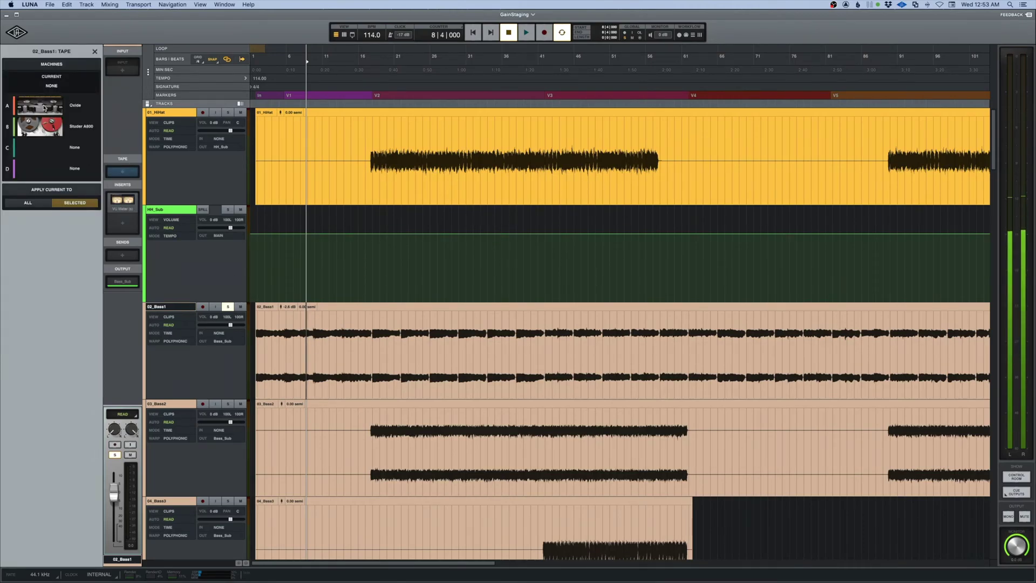
pyautogui.click(45, 108)
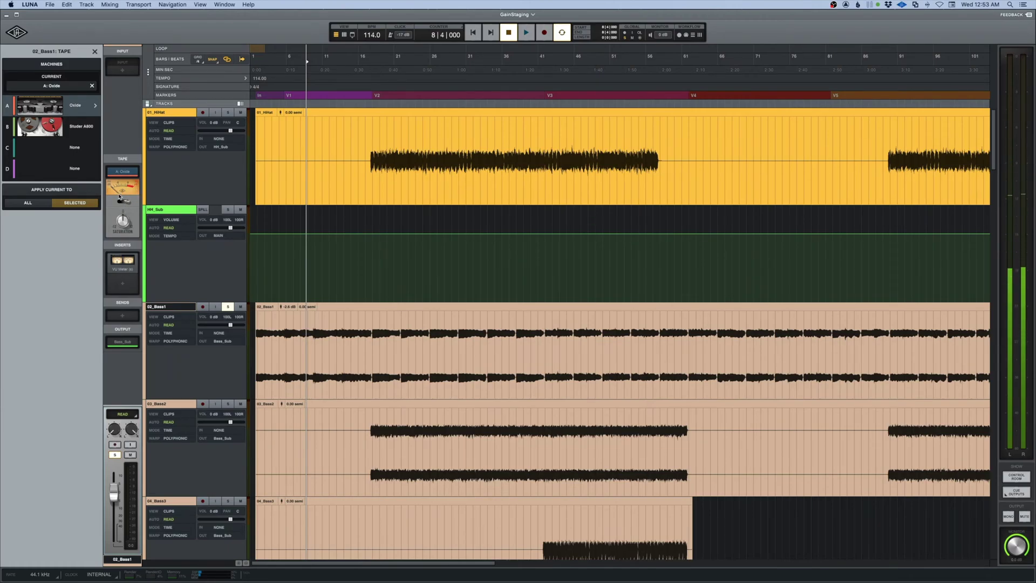
pyautogui.press('space')
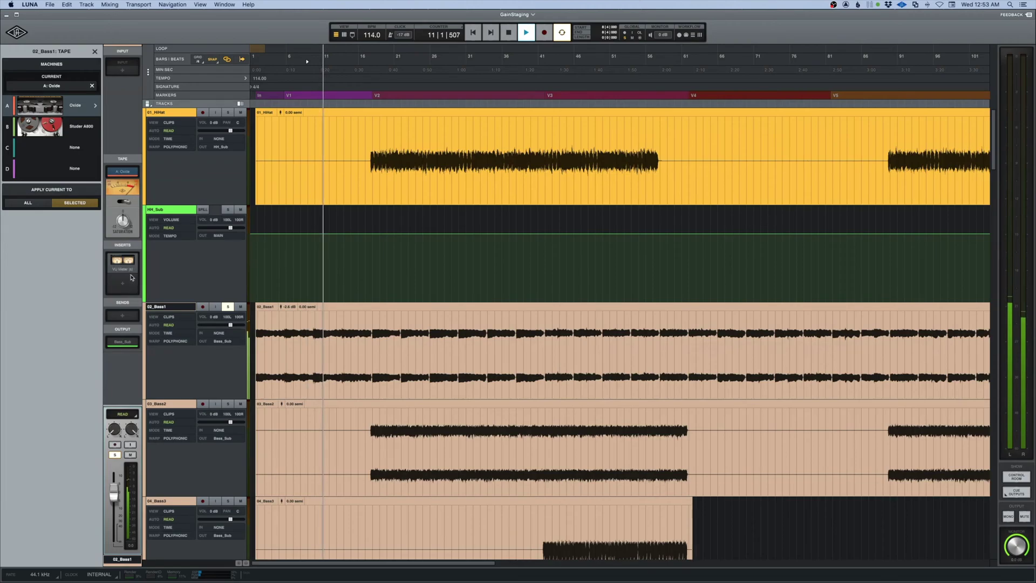
pyautogui.press('space')
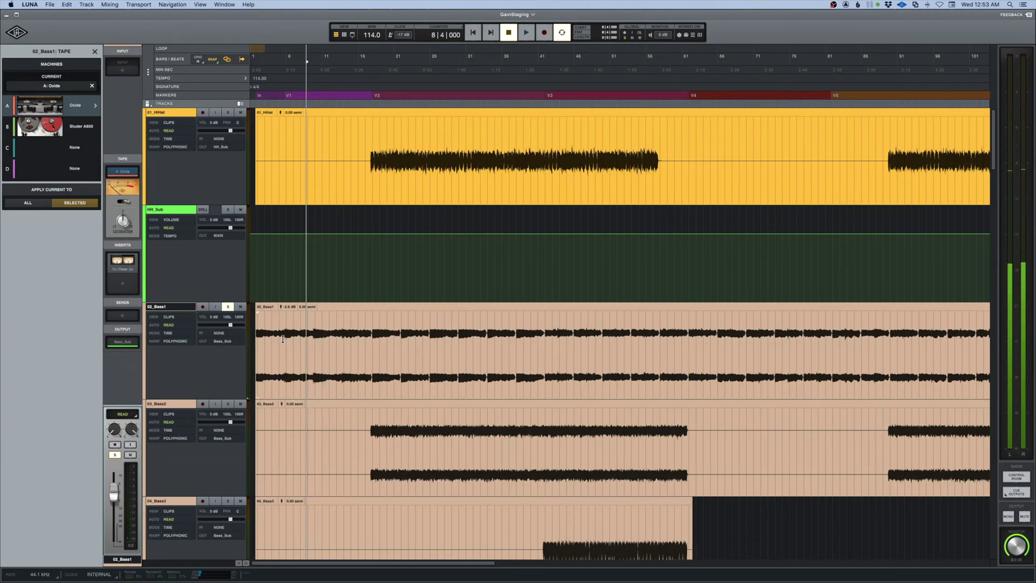
pyautogui.click(130, 263)
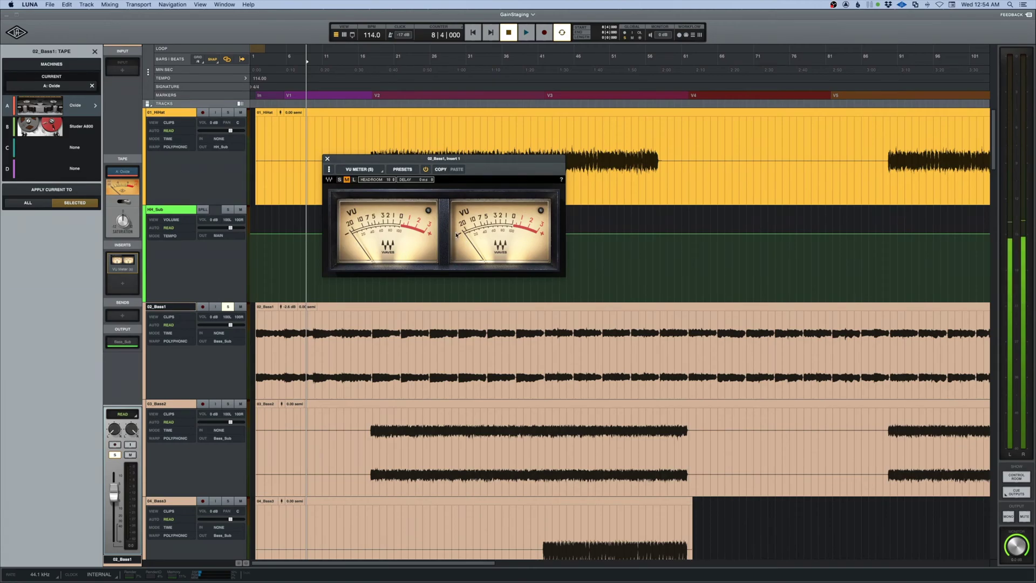
# Play briefly to read the VU level, then close the VU window and switch to the mixer.
pyautogui.press('space')
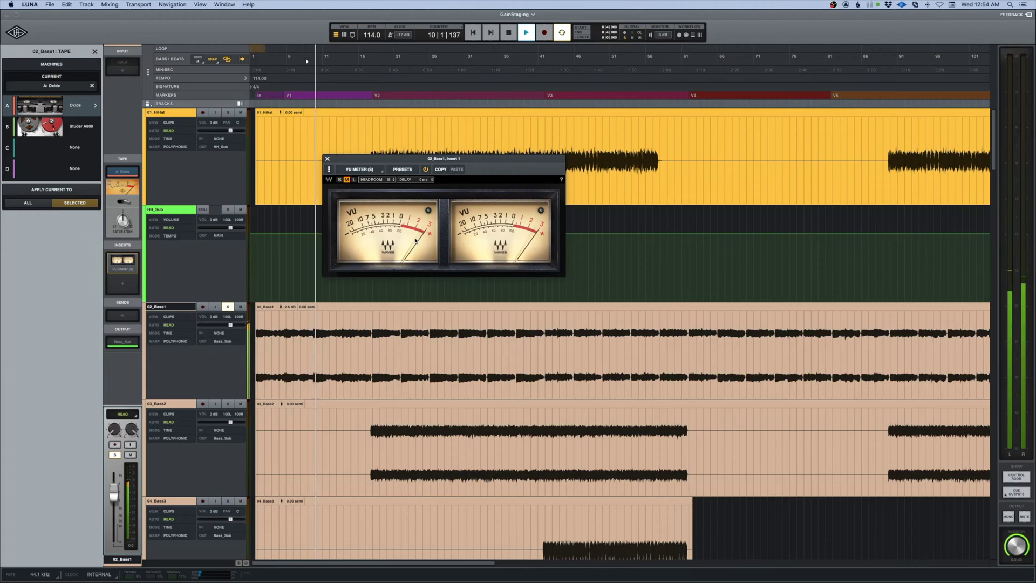
pyautogui.press('space')
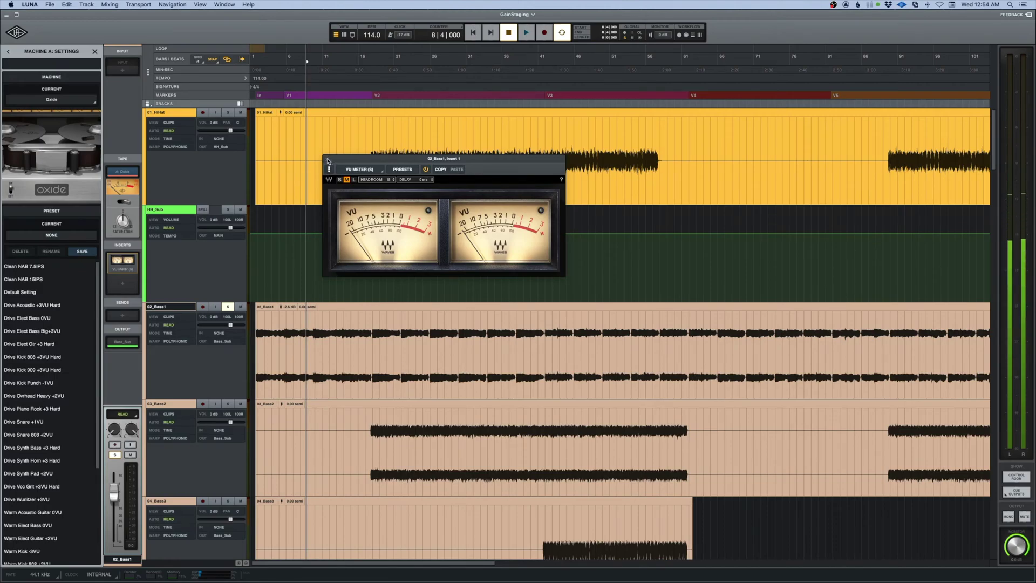
pyautogui.click(327, 160)
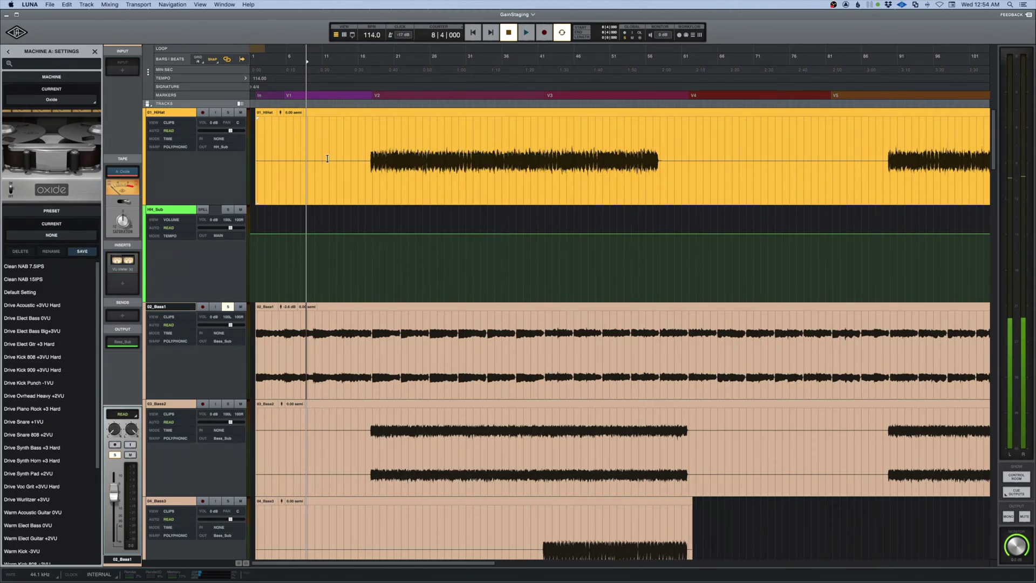
pyautogui.press('super+equal')
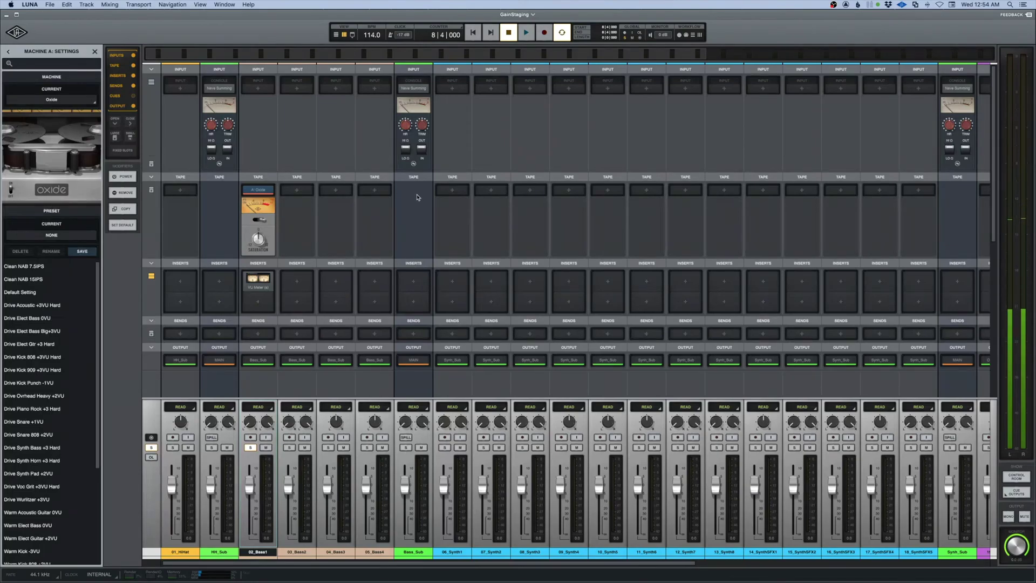
pyautogui.click(258, 279)
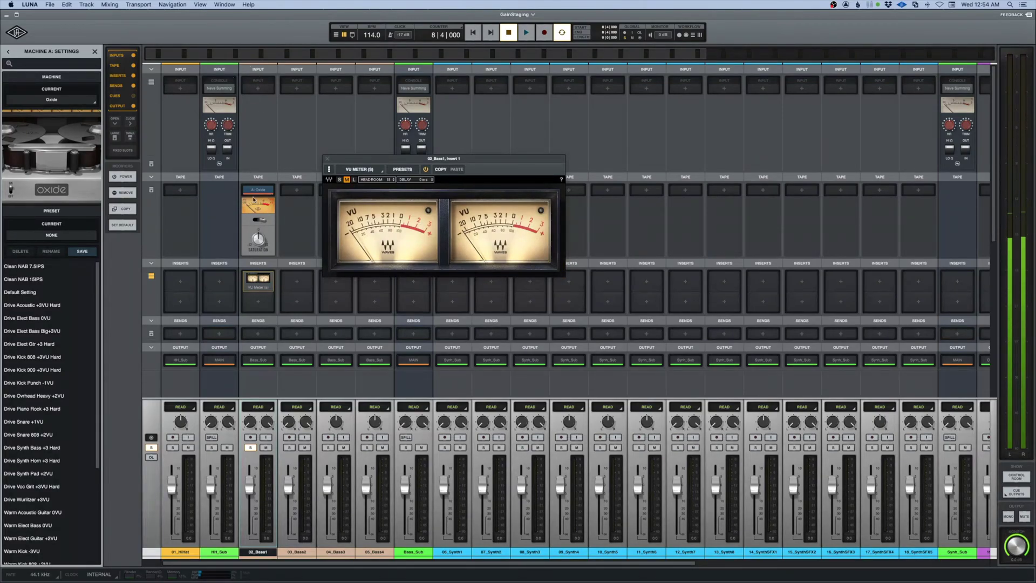
pyautogui.moveTo(257, 282)
pyautogui.press('space')
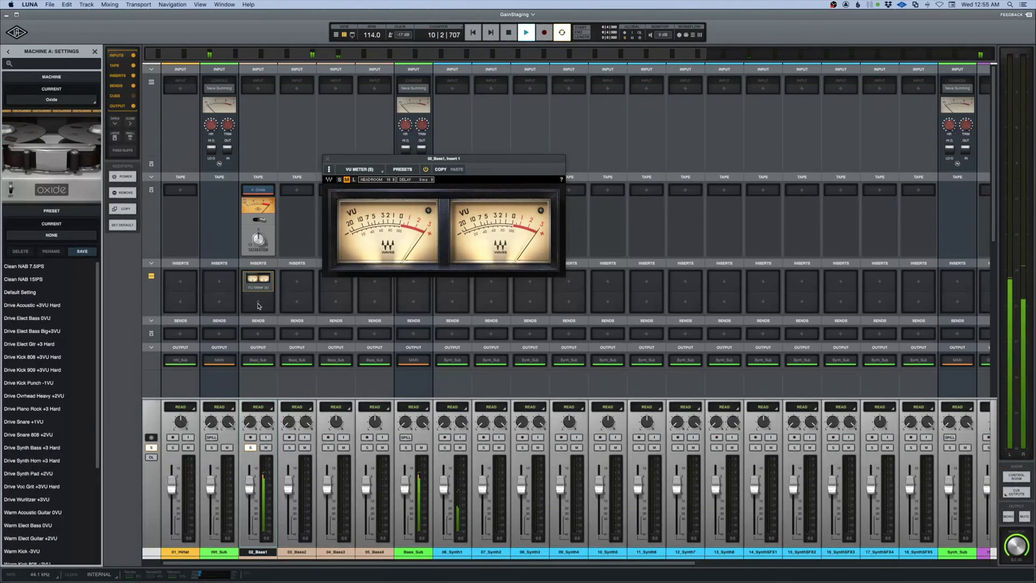
pyautogui.press('space')
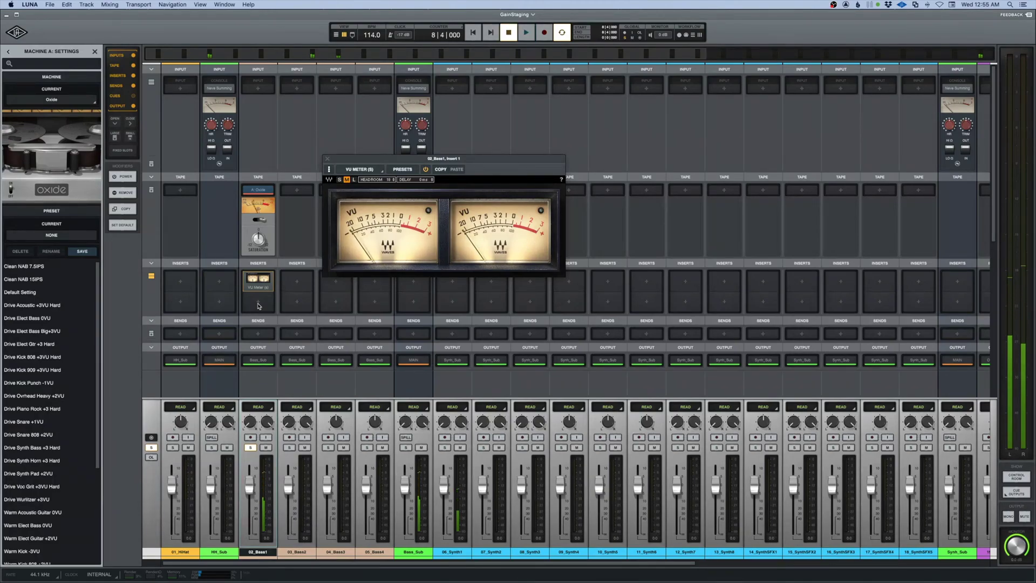
# Add Teletronix LA-2A Legacy to 02_Bass1's second insert and audition the compressed bass.
pyautogui.click(258, 303)
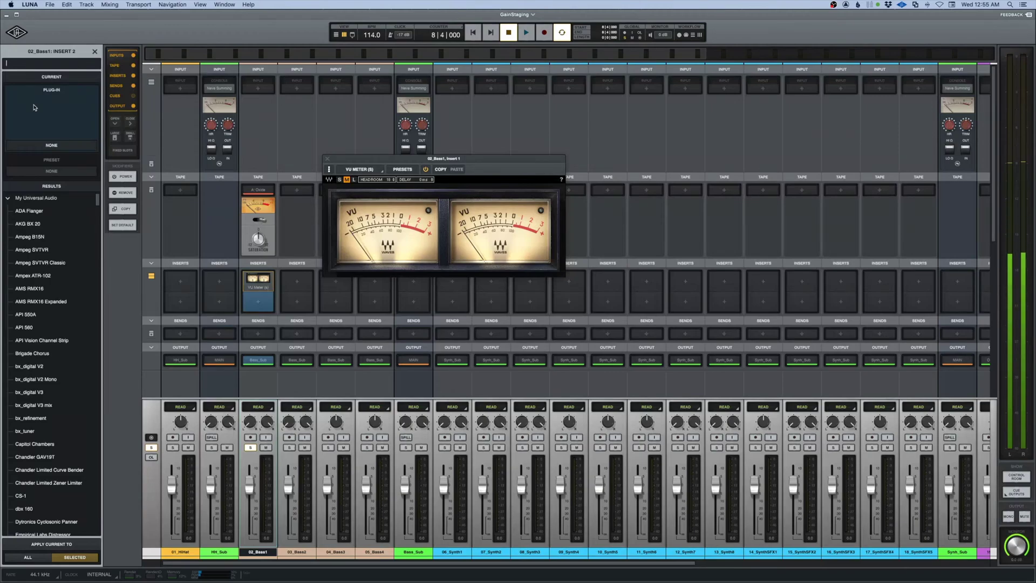
pyautogui.write('la-2a')
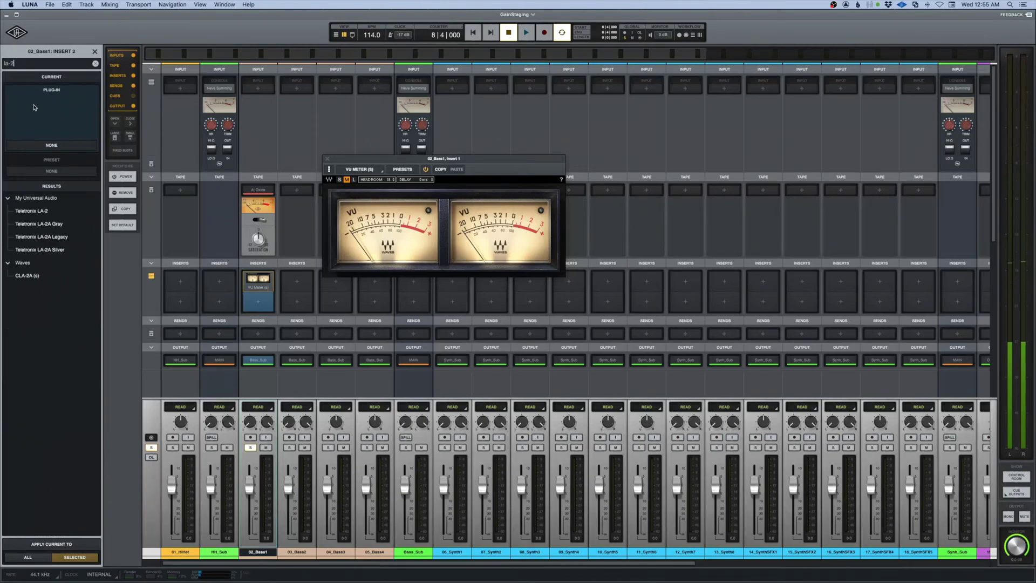
pyautogui.click(42, 224)
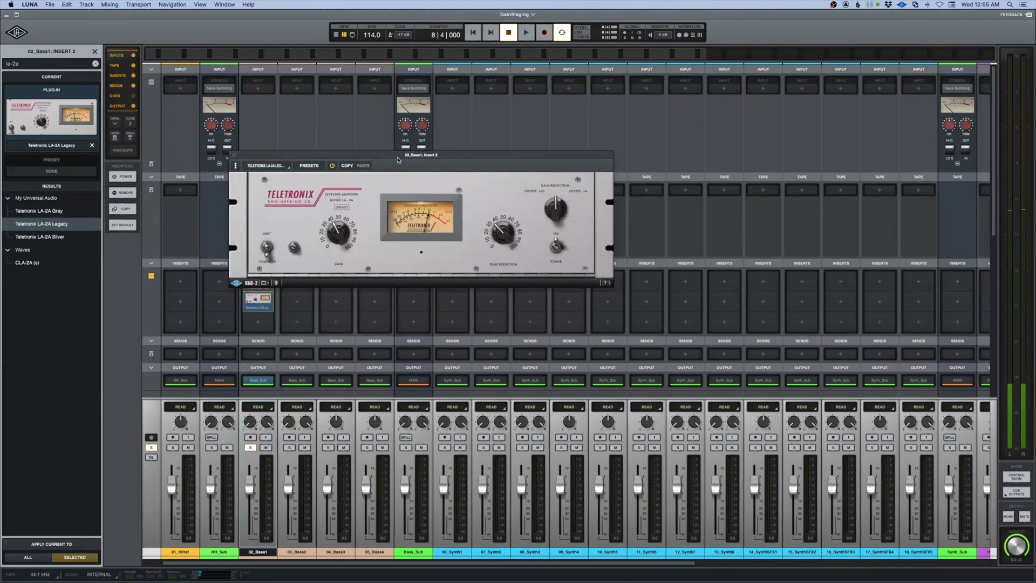
pyautogui.moveTo(398, 160); pyautogui.dragTo(481, 287)
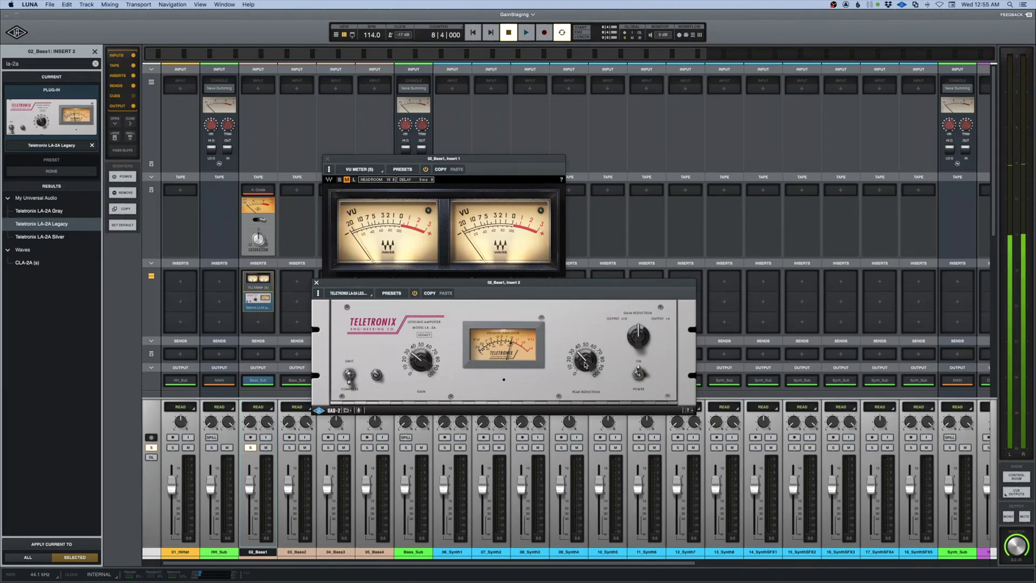
pyautogui.press('space')
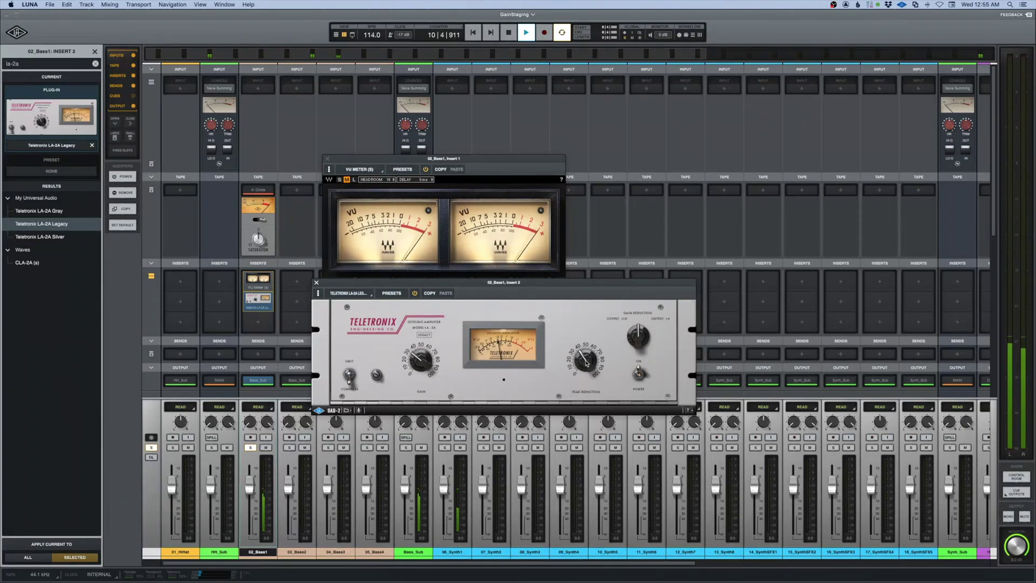
pyautogui.press('space')
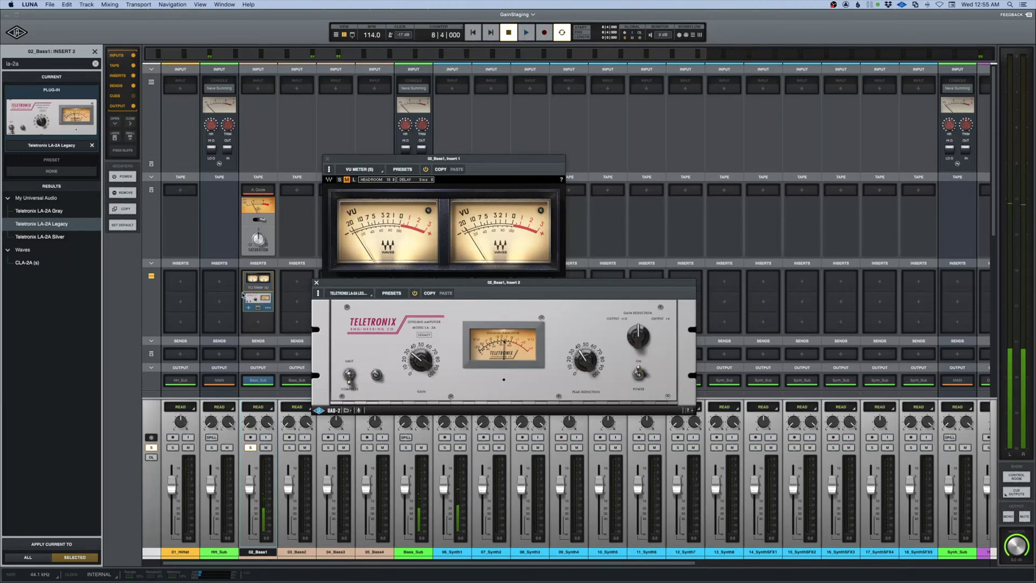
pyautogui.click(258, 321)
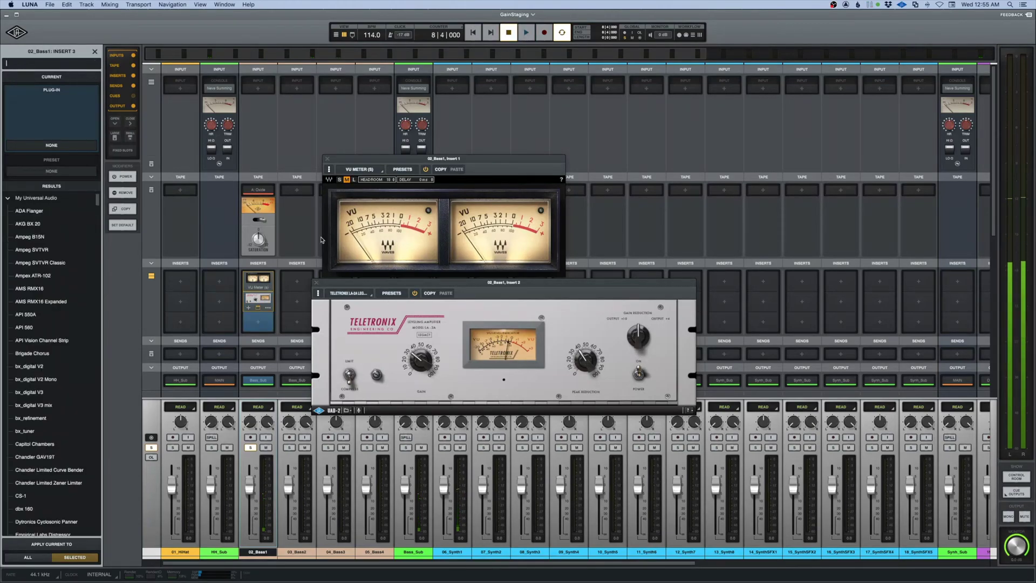
# Close the first VU window and load VU Meter (s) into 02_Bass1's third insert.
pyautogui.click(326, 159)
pyautogui.click(24, 64)
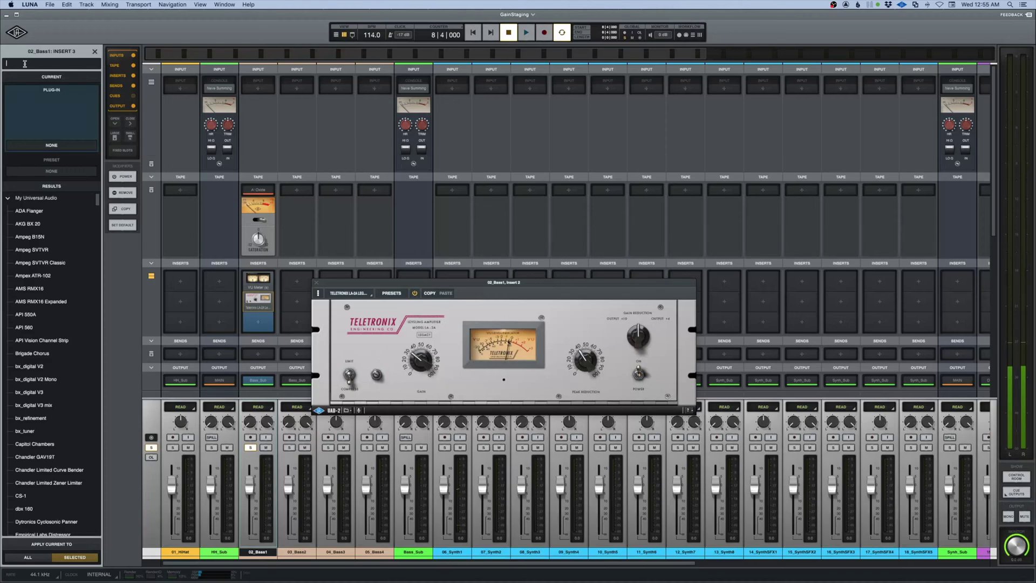
pyautogui.write('vu')
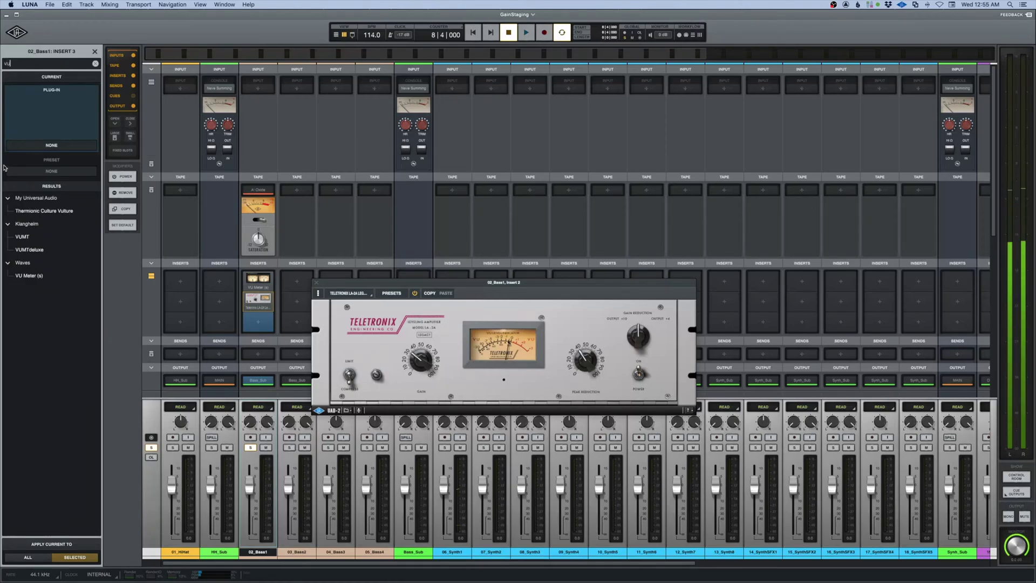
pyautogui.click(33, 276)
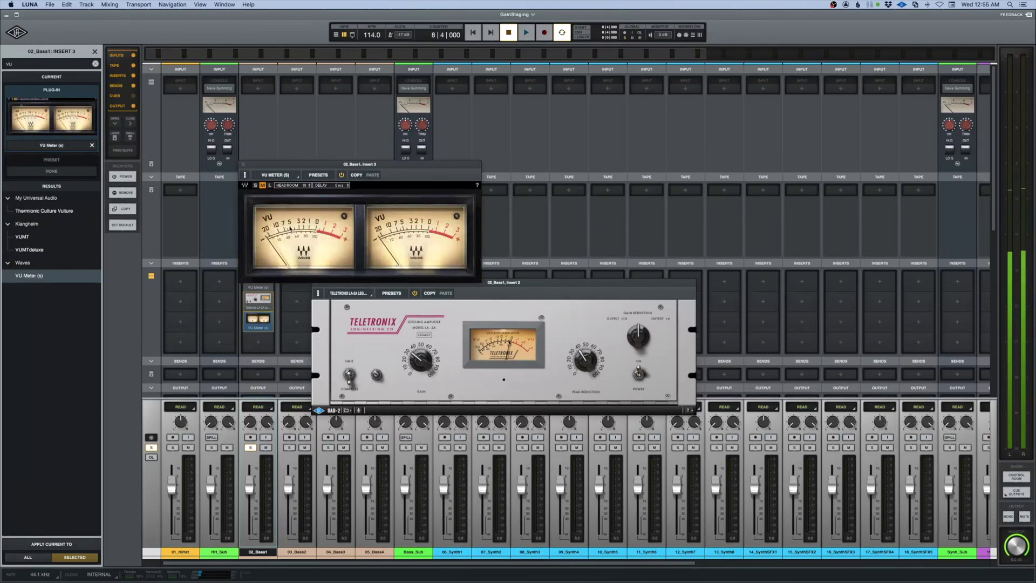
pyautogui.moveTo(376, 168); pyautogui.dragTo(501, 165)
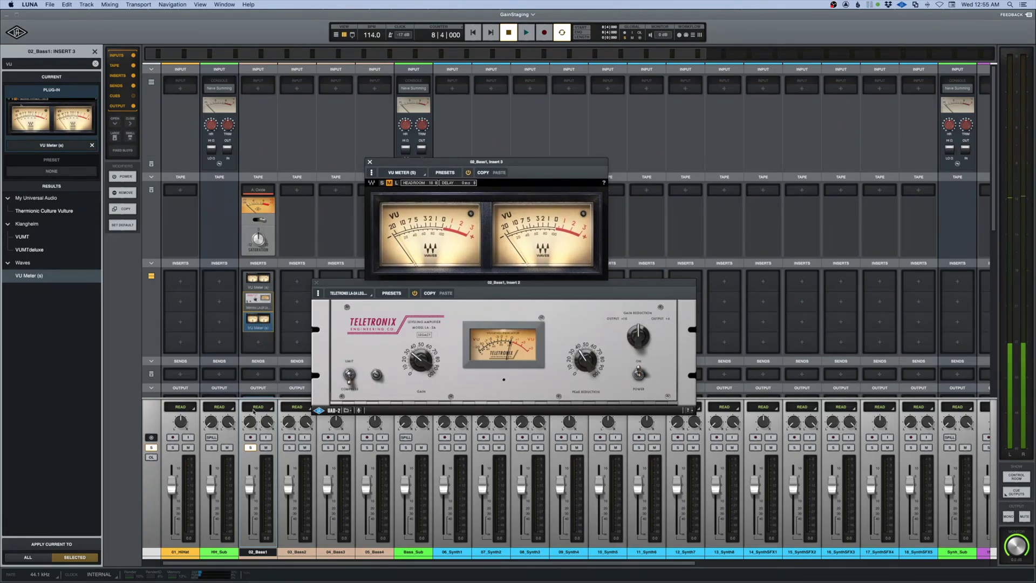
# Play the bass to read the meters, nudging the LA-2A gain slightly.
pyautogui.press('space')
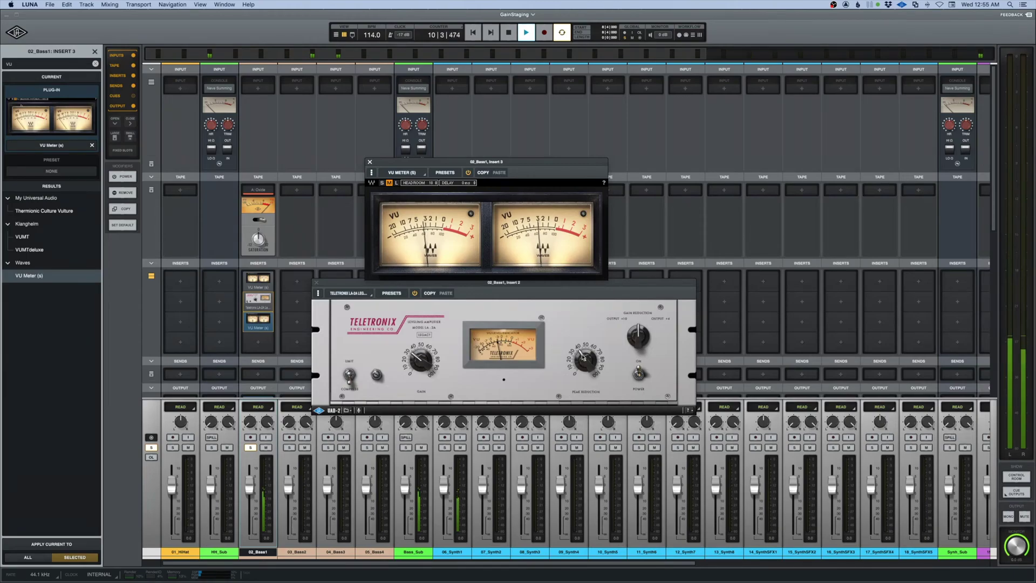
pyautogui.moveTo(417, 364); pyautogui.dragTo(418, 361)
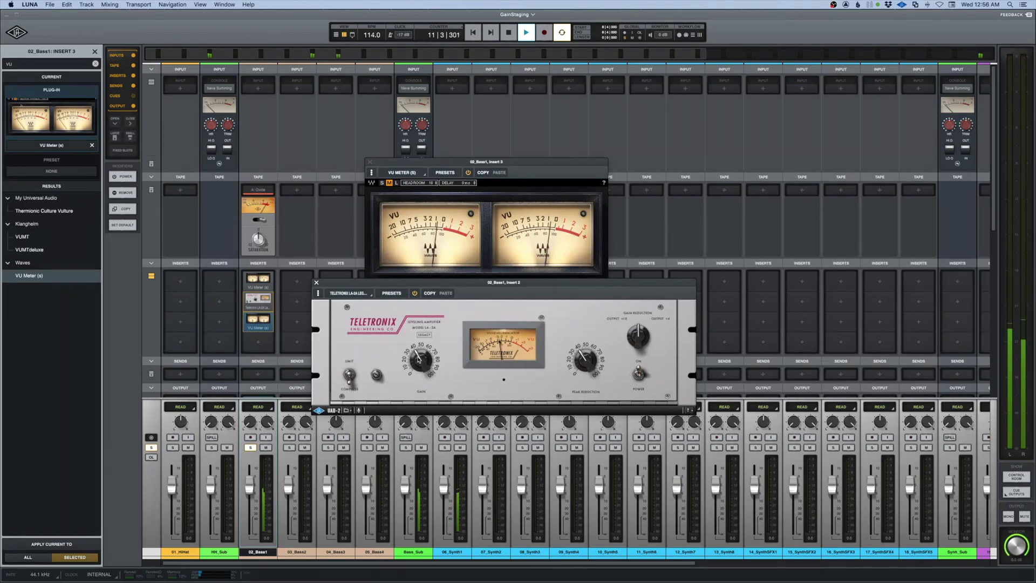
pyautogui.press('space')
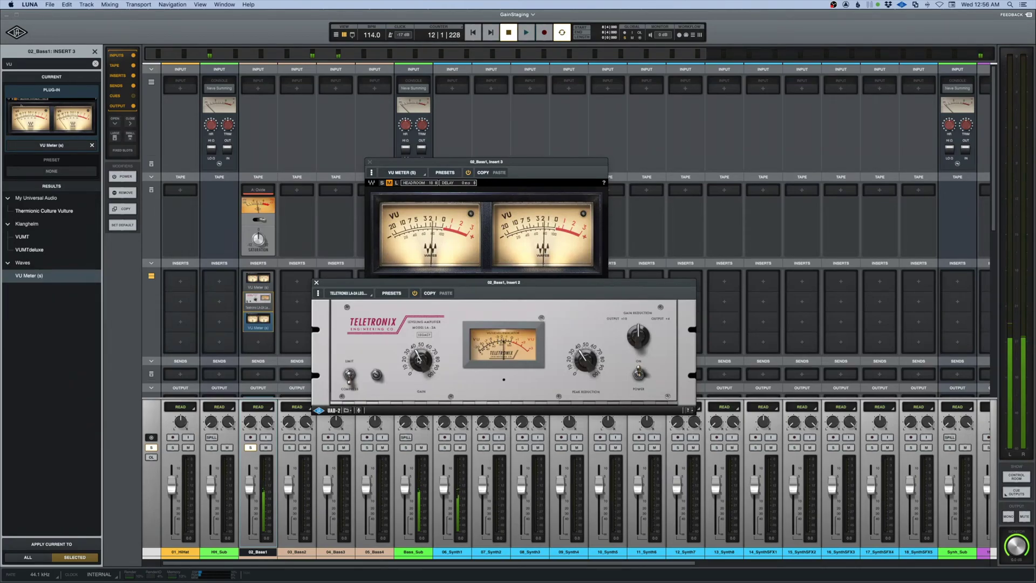
# Remove the VU Meter from 02_Bass1's third insert and reopen the LA-2A.
pyautogui.click(316, 282)
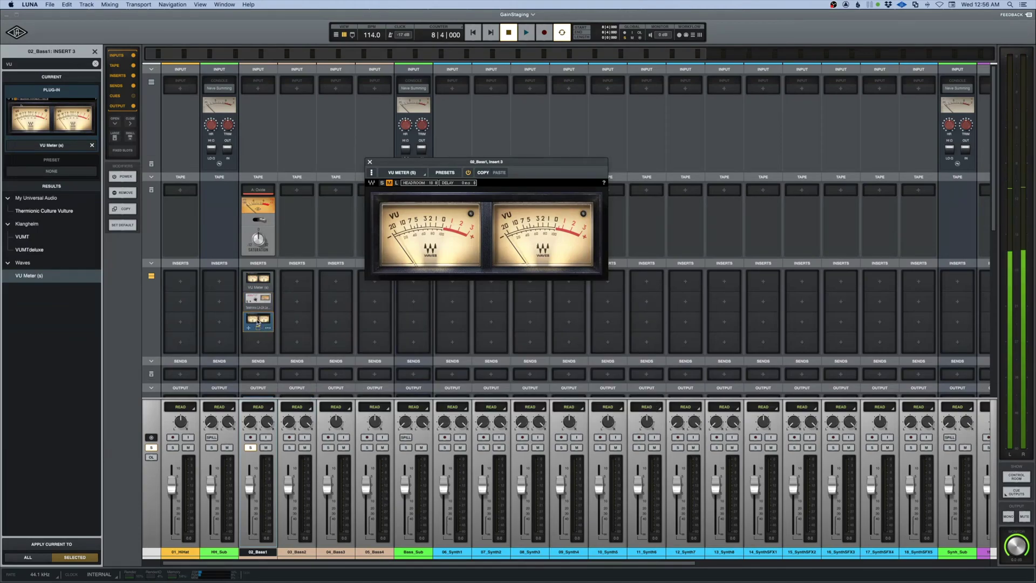
pyautogui.rightClick(258, 322)
pyautogui.click(270, 369)
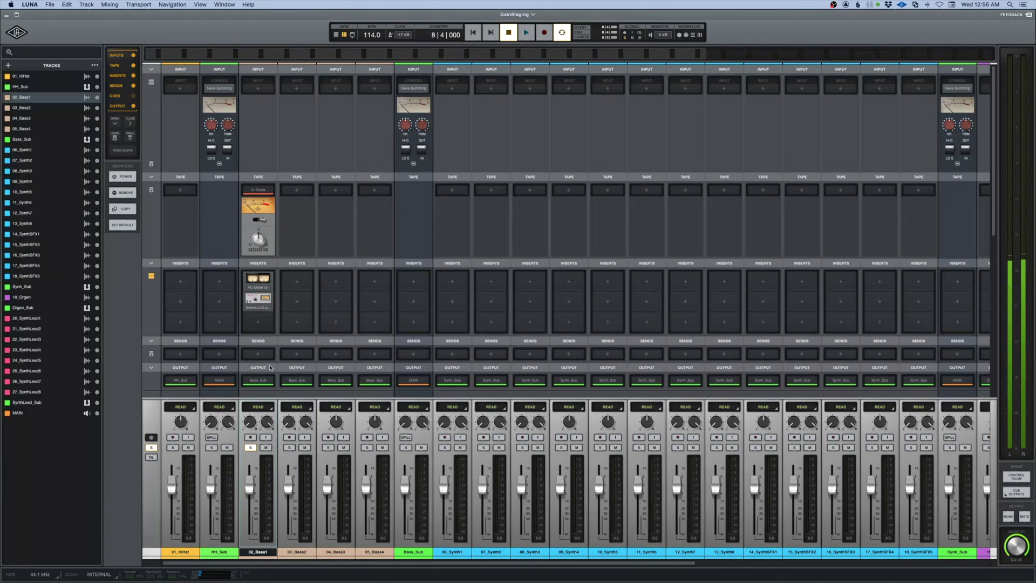
pyautogui.click(258, 300)
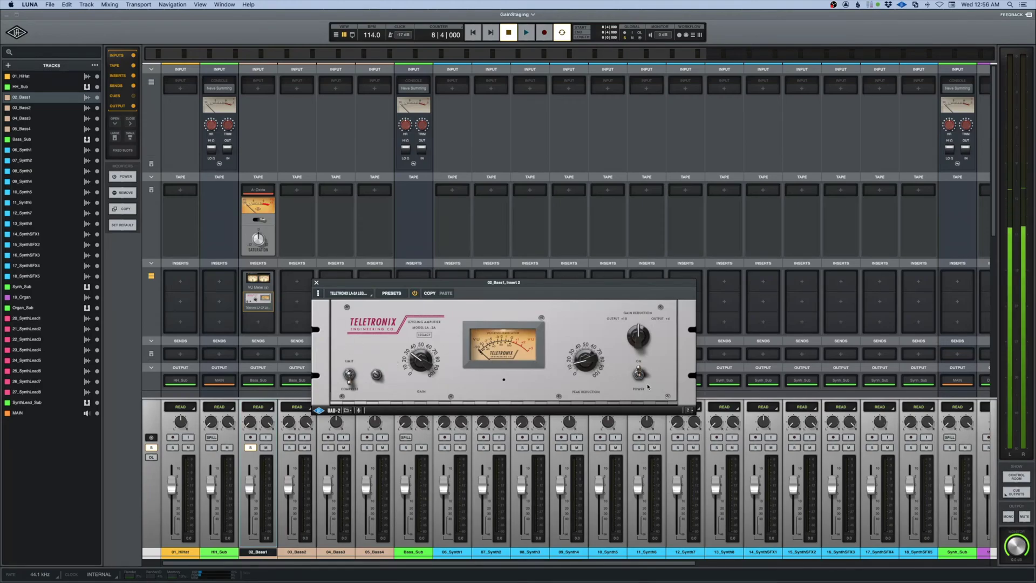
# Play the bass, tweak the LA-2A gain, and toggle its power off and on to compare.
pyautogui.press('space')
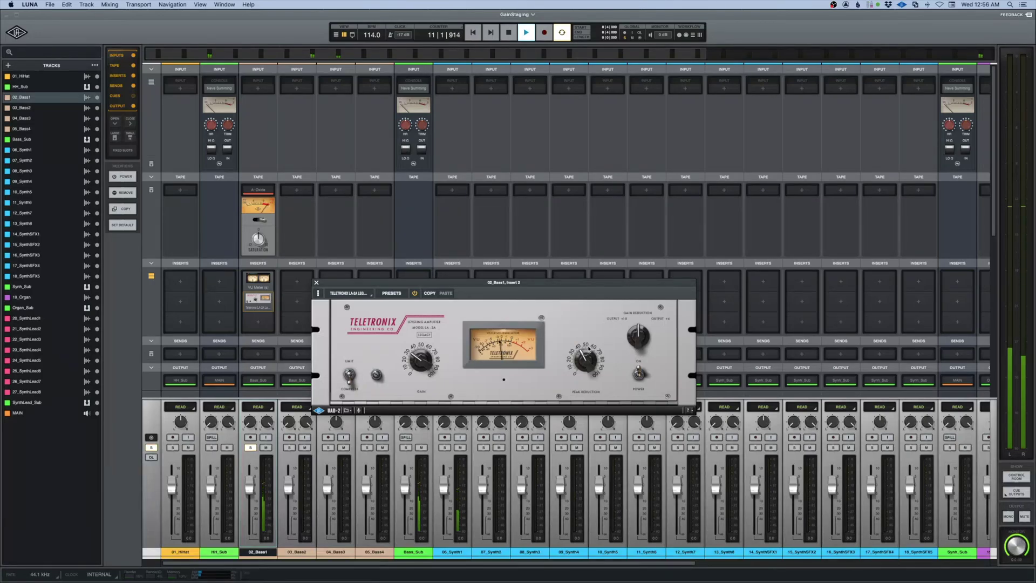
pyautogui.moveTo(420, 362); pyautogui.dragTo(421, 358)
pyautogui.press('space')
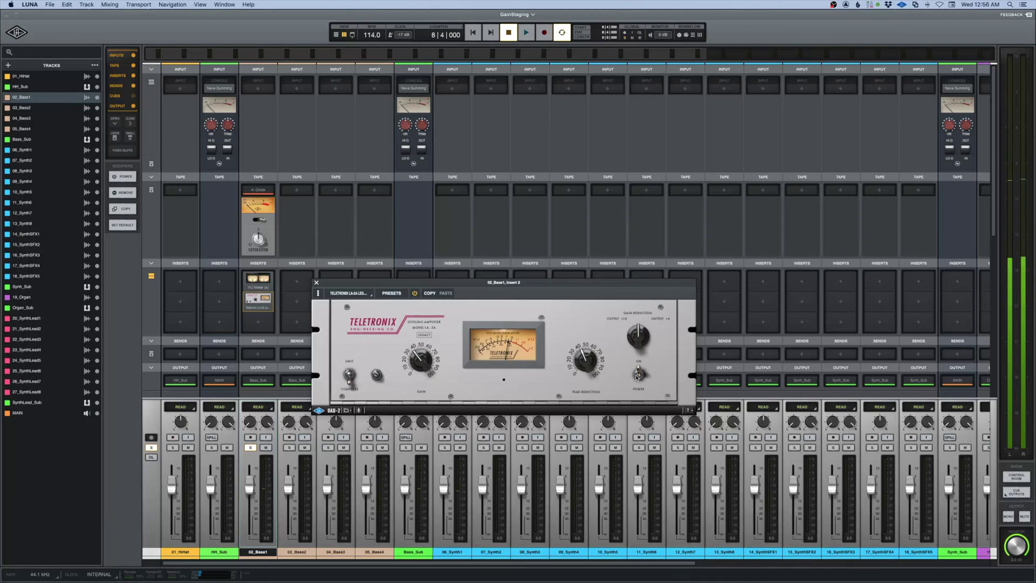
pyautogui.press('space')
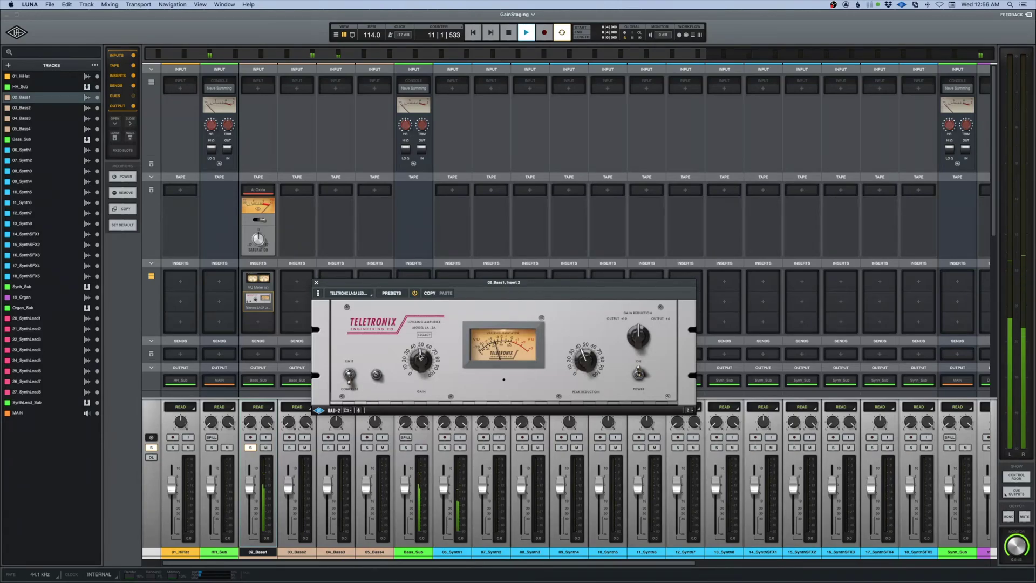
pyautogui.click(641, 372)
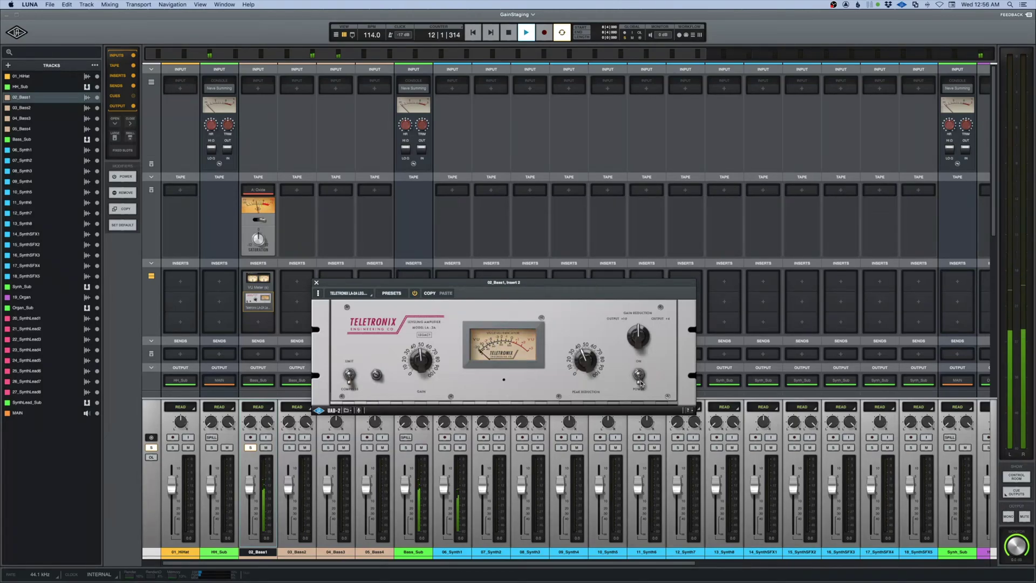
pyautogui.click(641, 382)
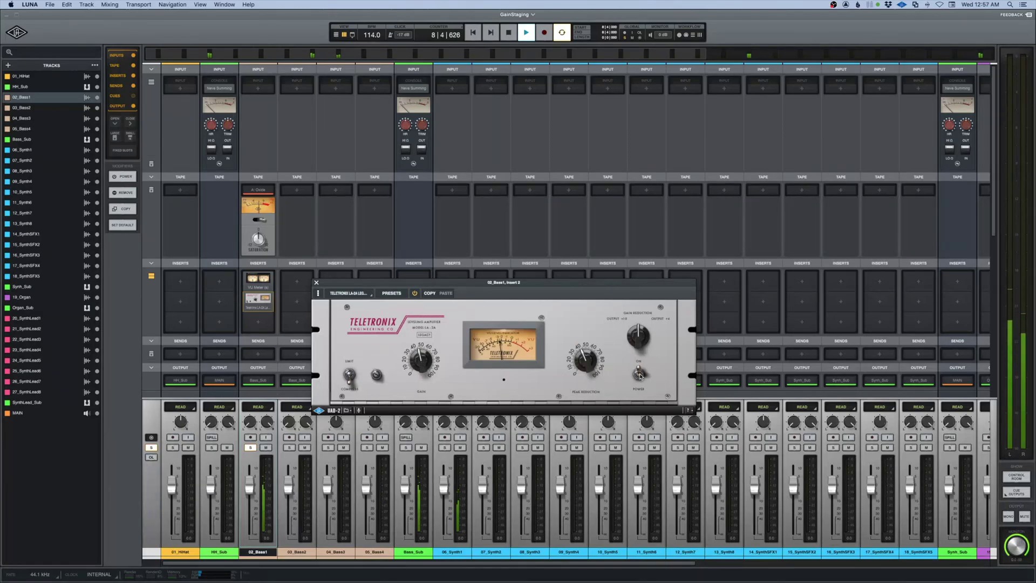
pyautogui.click(639, 376)
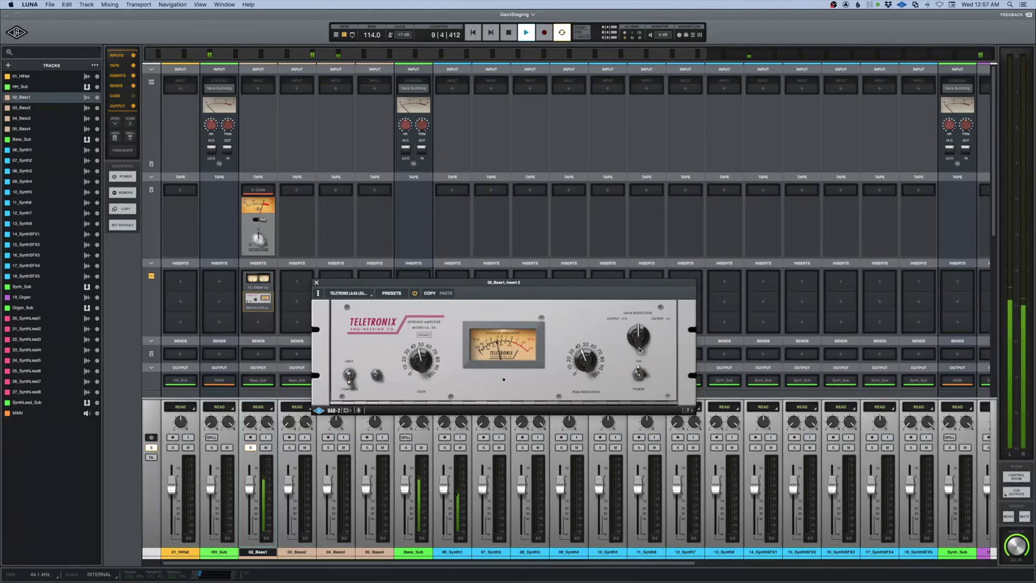
pyautogui.click(641, 376)
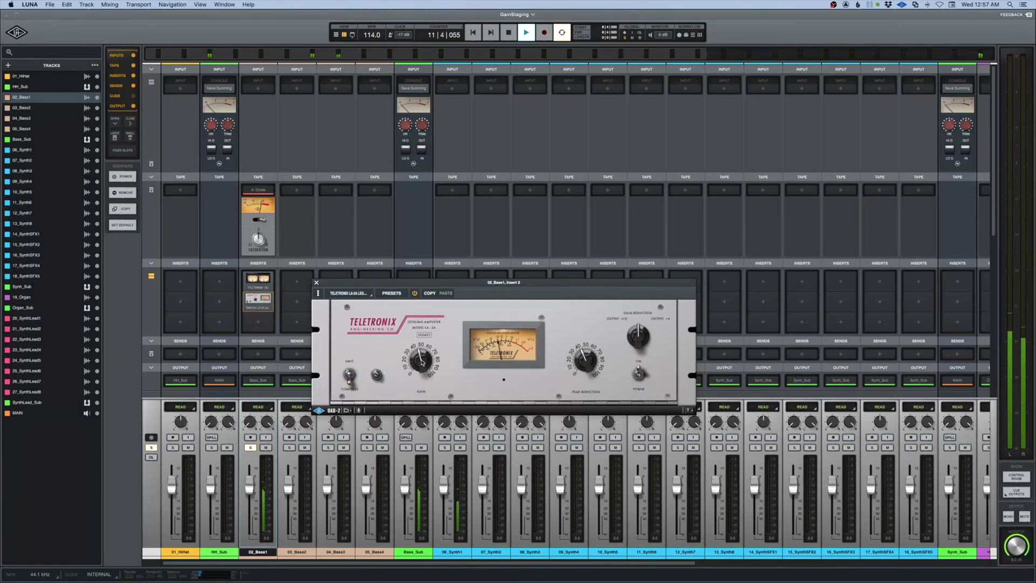
pyautogui.press('space')
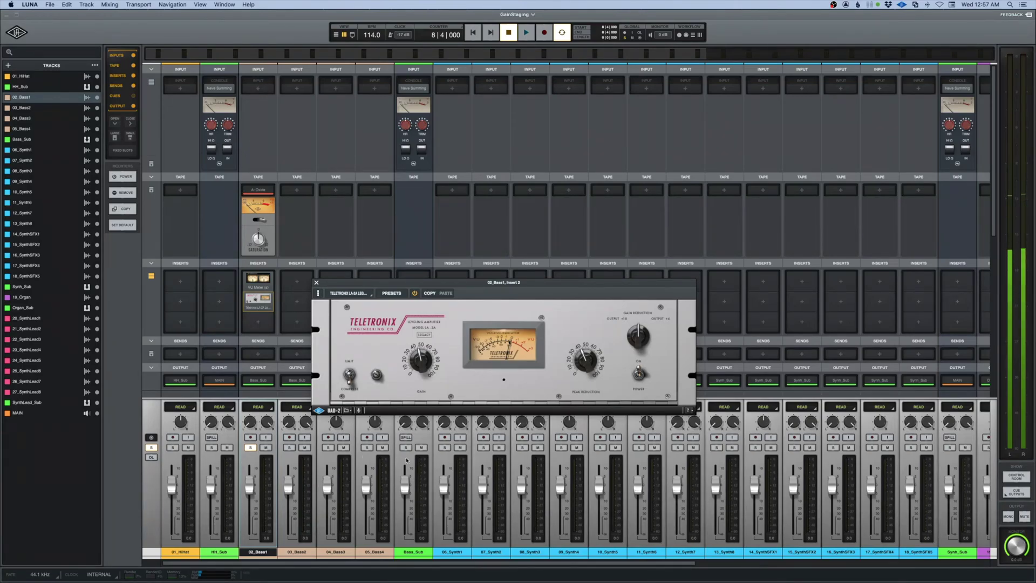
# Select Bass_Sub and play the mix, closing the LA-2A window.
pyautogui.click(410, 553)
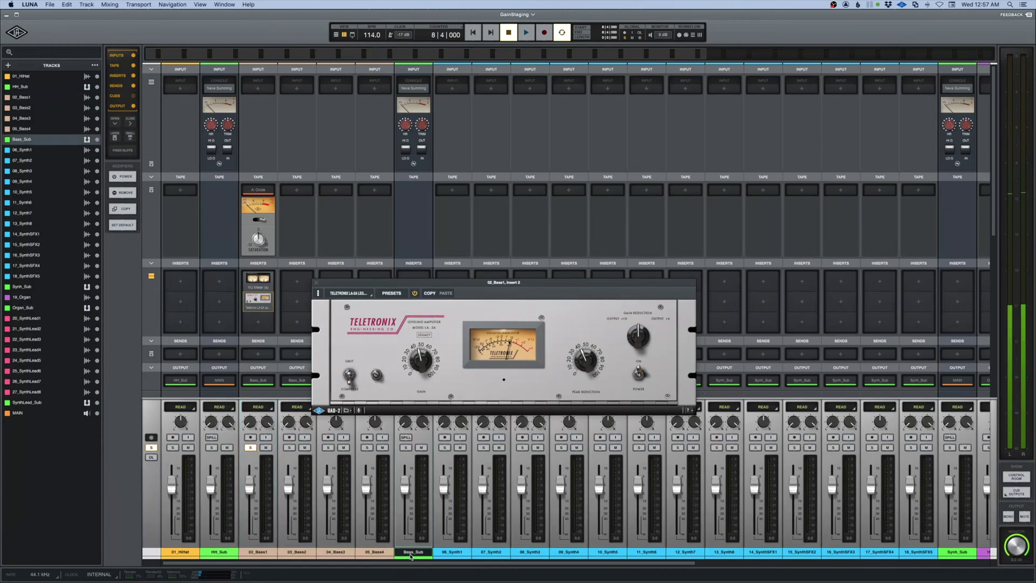
pyautogui.hscroll(9, 416, 555)
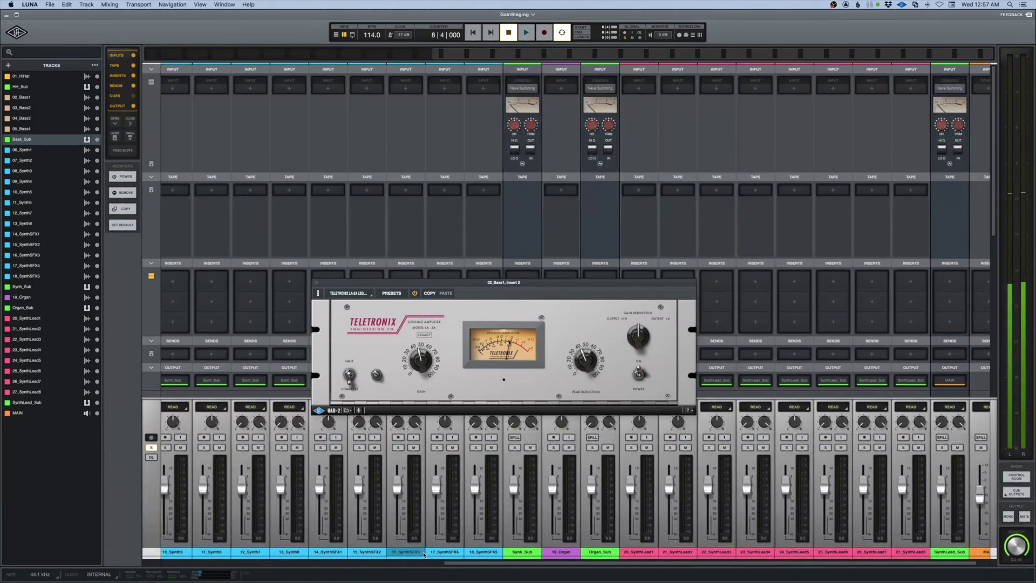
pyautogui.hscroll(-9, 424, 554)
pyautogui.press('space')
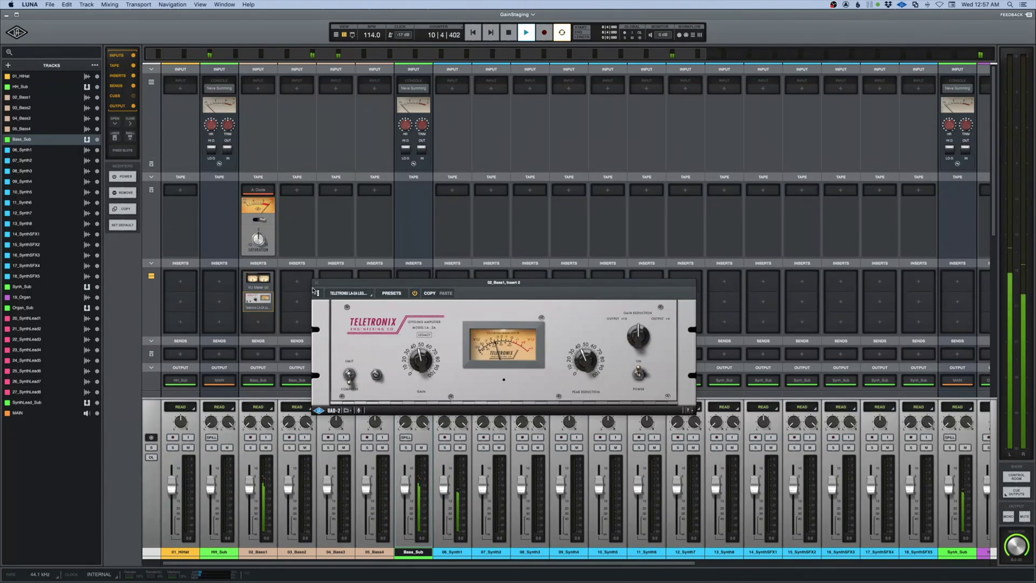
pyautogui.click(316, 282)
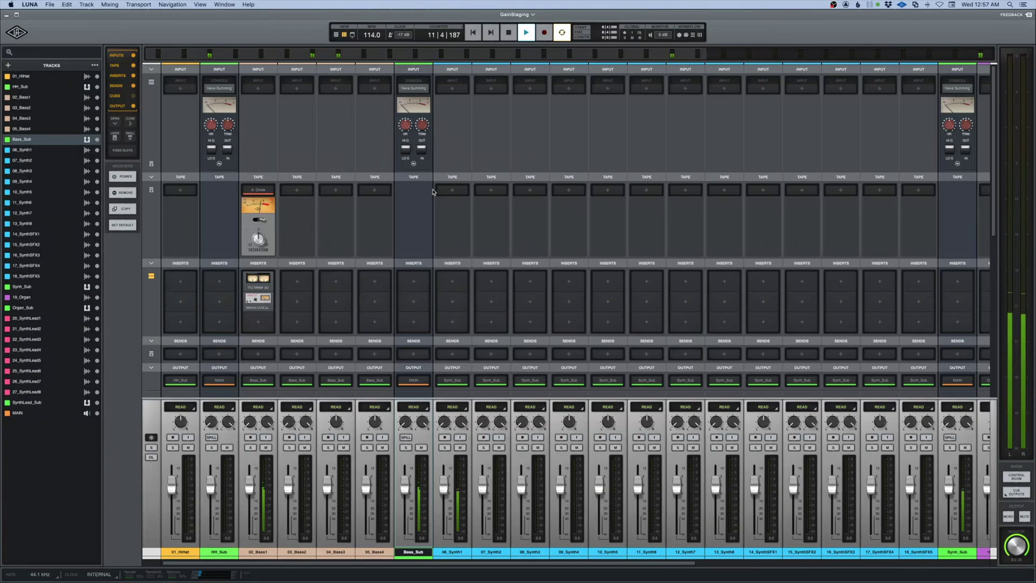
pyautogui.press('space')
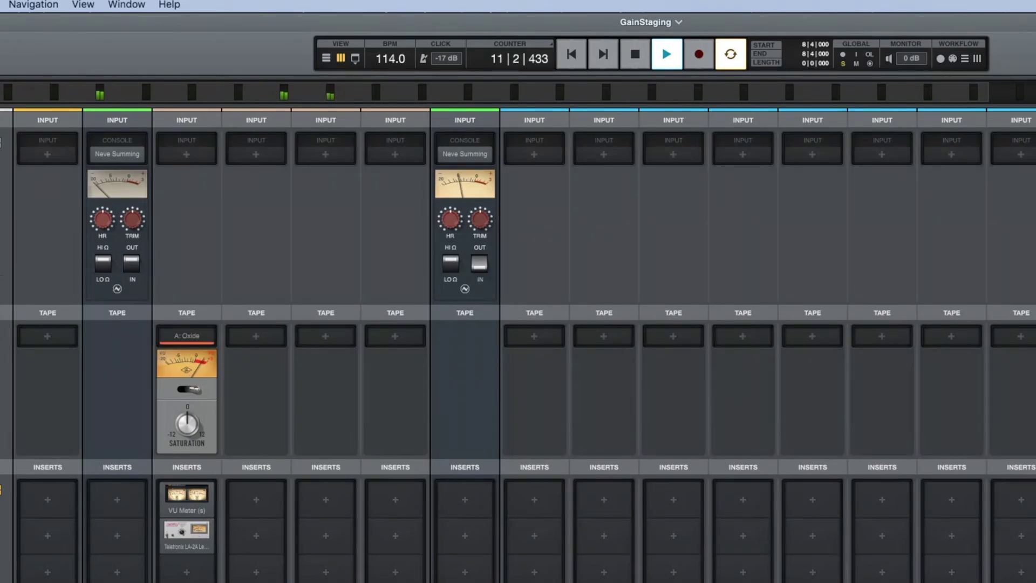
# Reopen 02_Bass1's LA-2A and flip its power to compare.
pyautogui.click(187, 531)
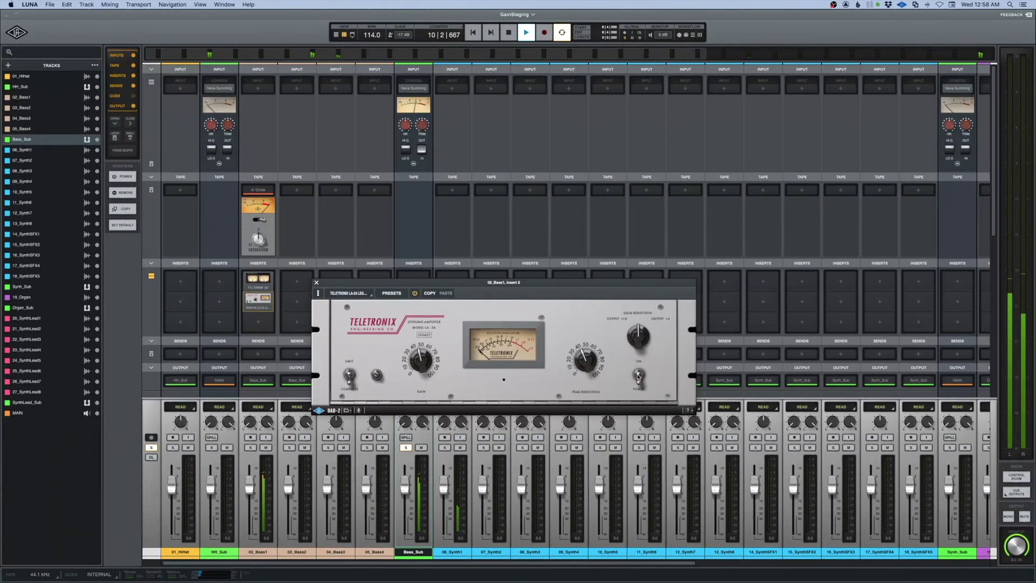
pyautogui.click(638, 375)
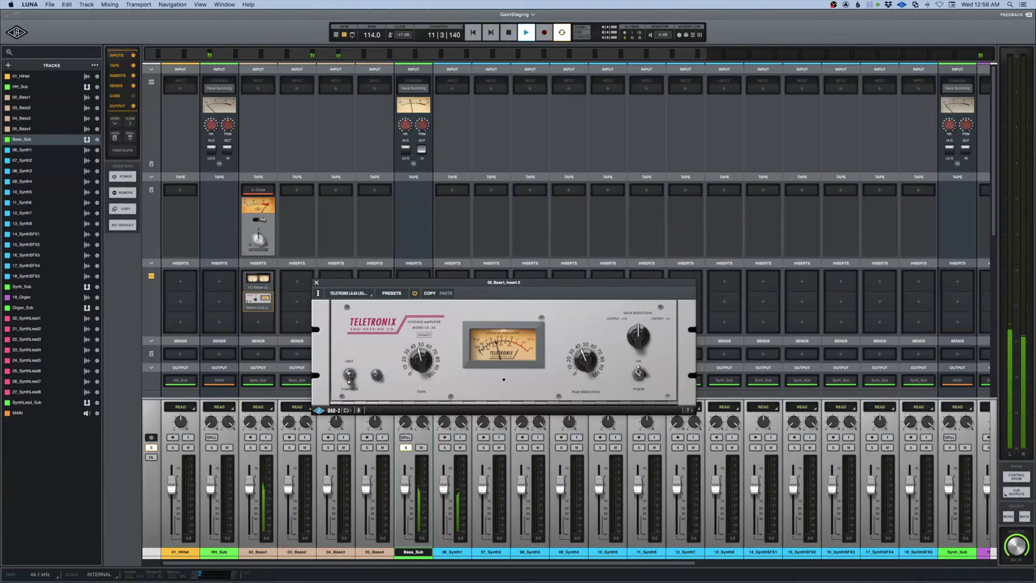
pyautogui.press('space')
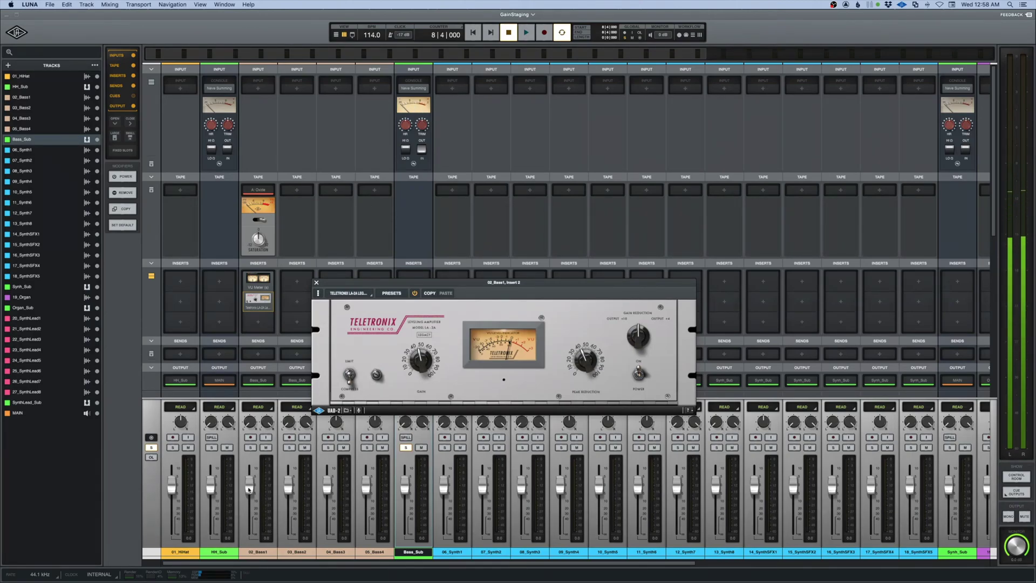
# Lower 02_Bass1's fader to about -16.1 dB and play the song twice to judge balance.
pyautogui.moveTo(249, 485)
pyautogui.mouseDown()
pyautogui.moveTo(253, 538)
pyautogui.moveTo(250, 493)
pyautogui.mouseUp()
pyautogui.press('space')
pyautogui.moveTo(251, 485)
pyautogui.mouseDown()
pyautogui.moveTo(250, 507)
pyautogui.moveTo(249, 474)
pyautogui.moveTo(249, 510)
pyautogui.moveTo(251, 480)
pyautogui.mouseUp()
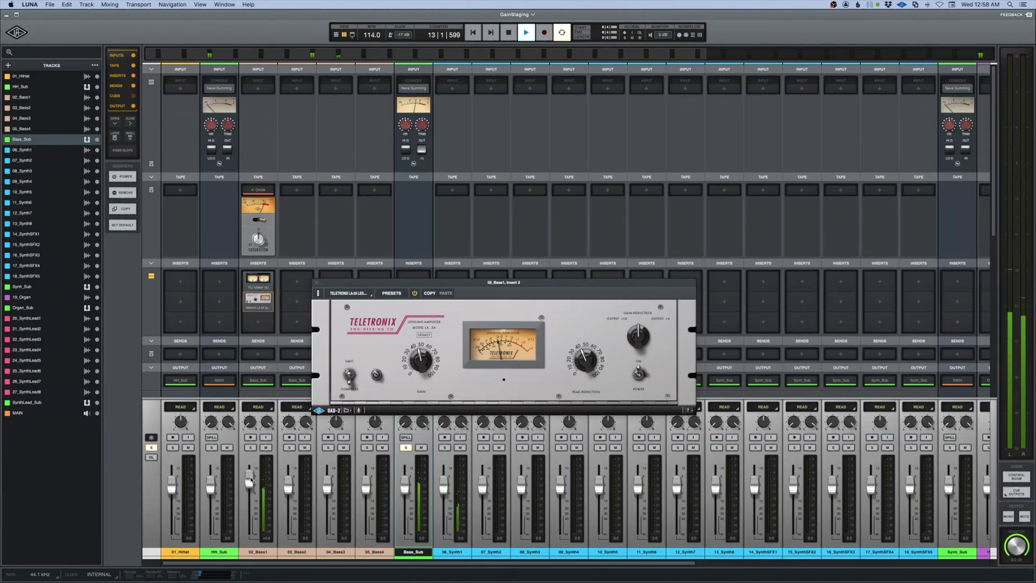
pyautogui.press('space')
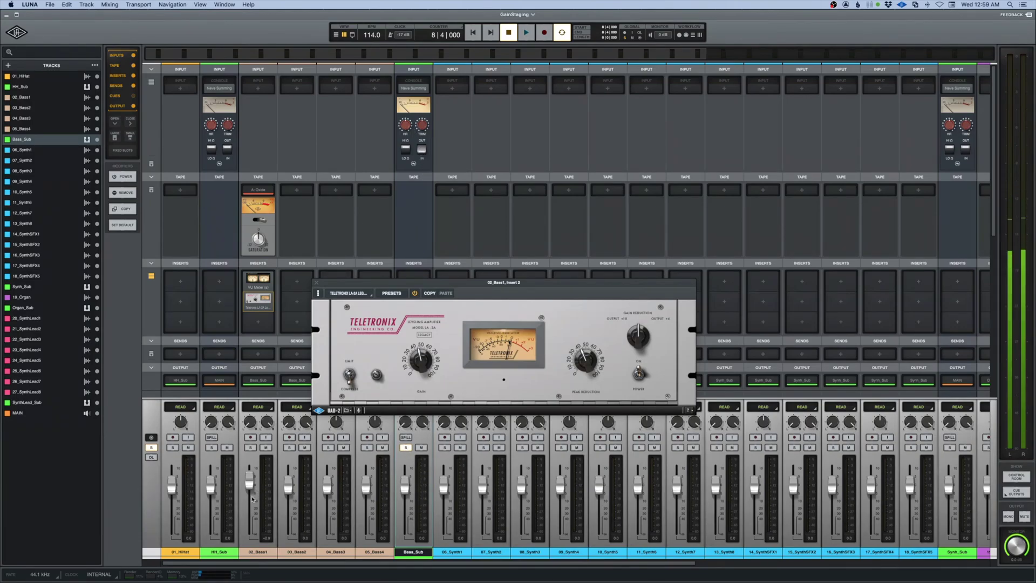
pyautogui.press('space')
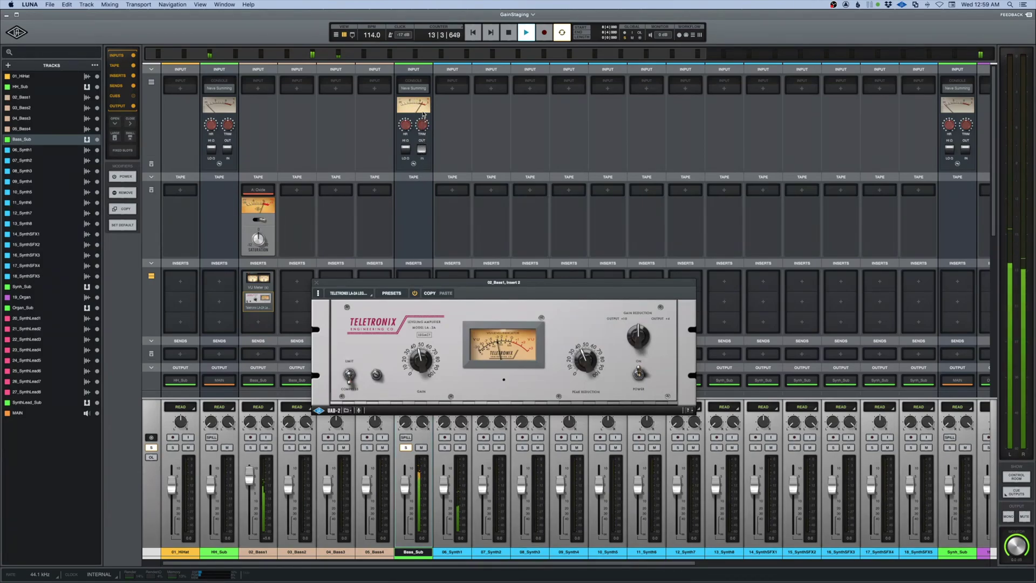
pyautogui.press('space')
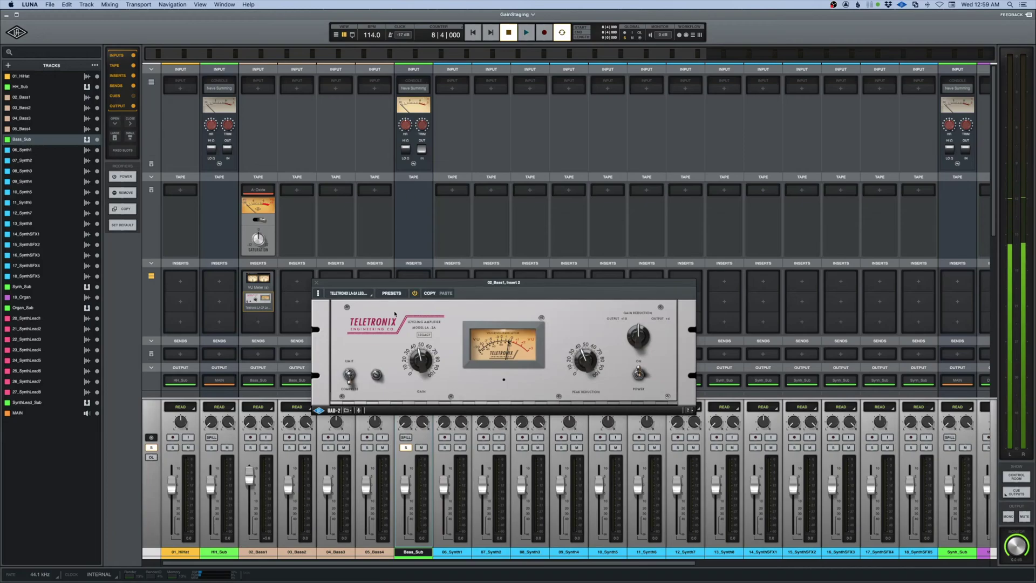
# Load Klanghelm VUMTdeluxe onto Bass_Sub's first insert via a 'vumt' search.
pyautogui.moveTo(410, 282); pyautogui.dragTo(596, 214)
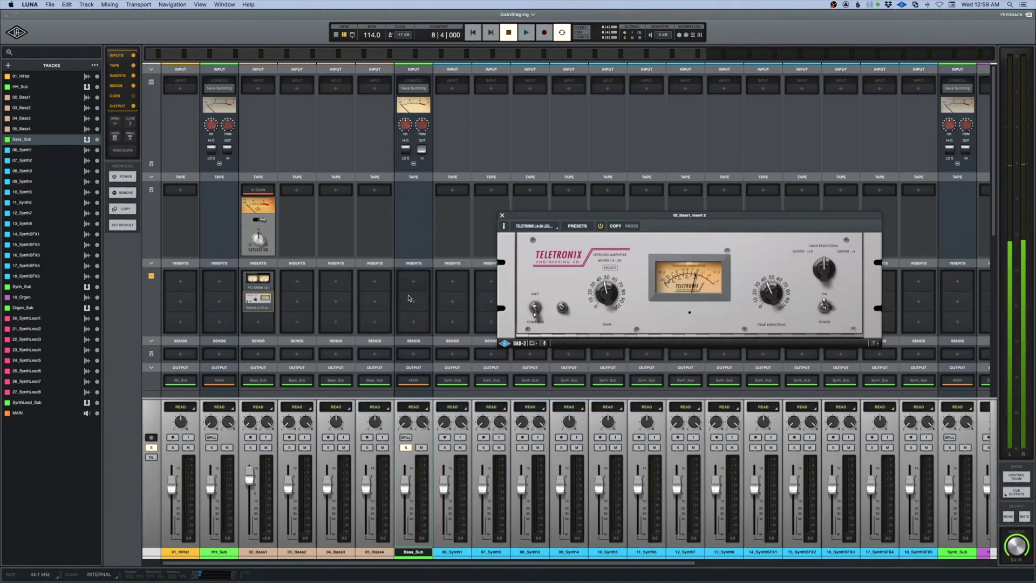
pyautogui.click(413, 281)
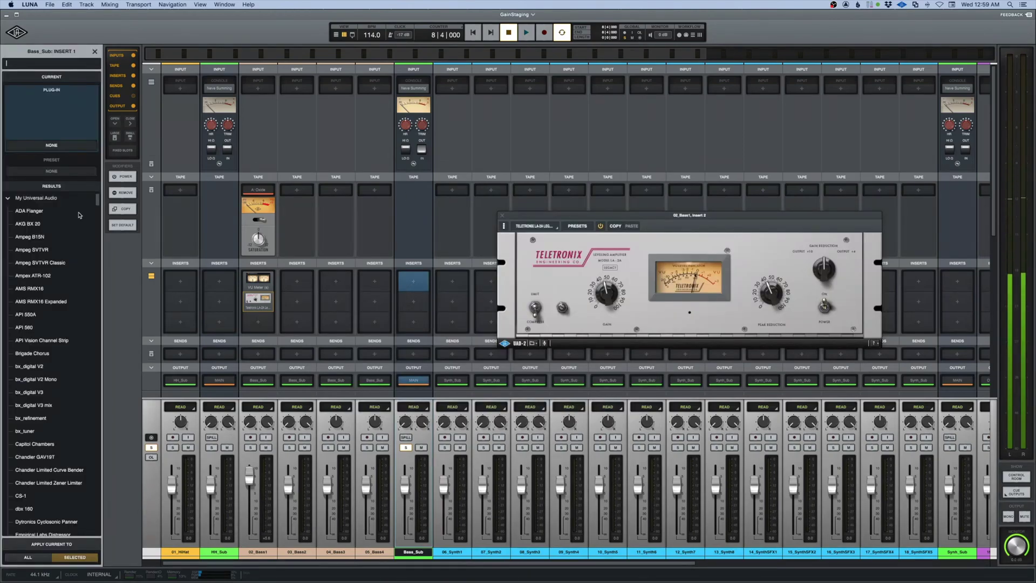
pyautogui.write('vumt')
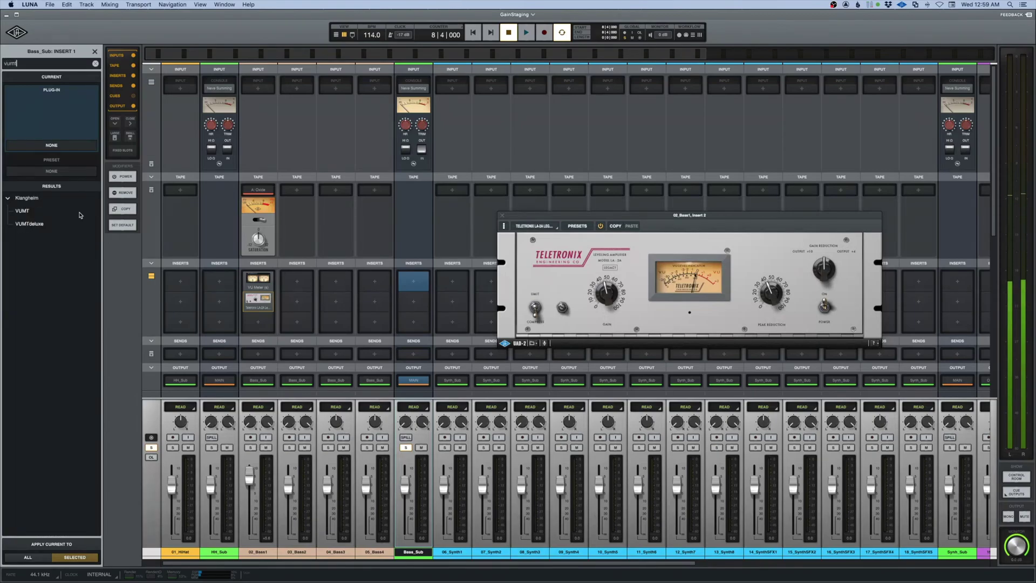
pyautogui.click(61, 229)
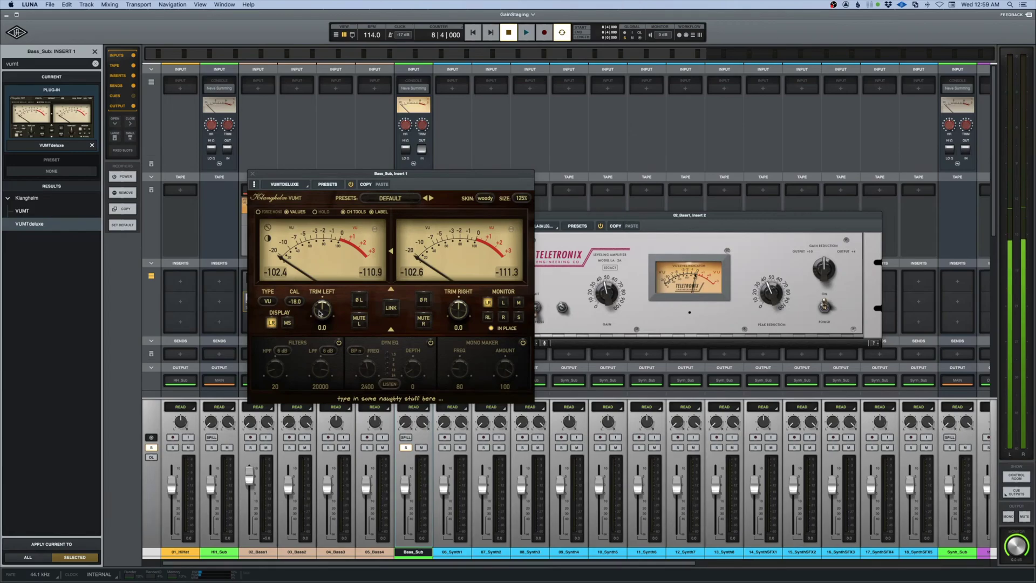
pyautogui.moveTo(395, 177); pyautogui.dragTo(605, 187)
# Link VUMTdeluxe's left and right trims and lower both to -7.9 dB during playback.
pyautogui.moveTo(532, 338)
pyautogui.mouseDown()
pyautogui.moveTo(538, 313)
pyautogui.moveTo(536, 330)
pyautogui.mouseUp()
pyautogui.keyDown('alt'); pyautogui.click(537, 331); pyautogui.keyUp('alt')
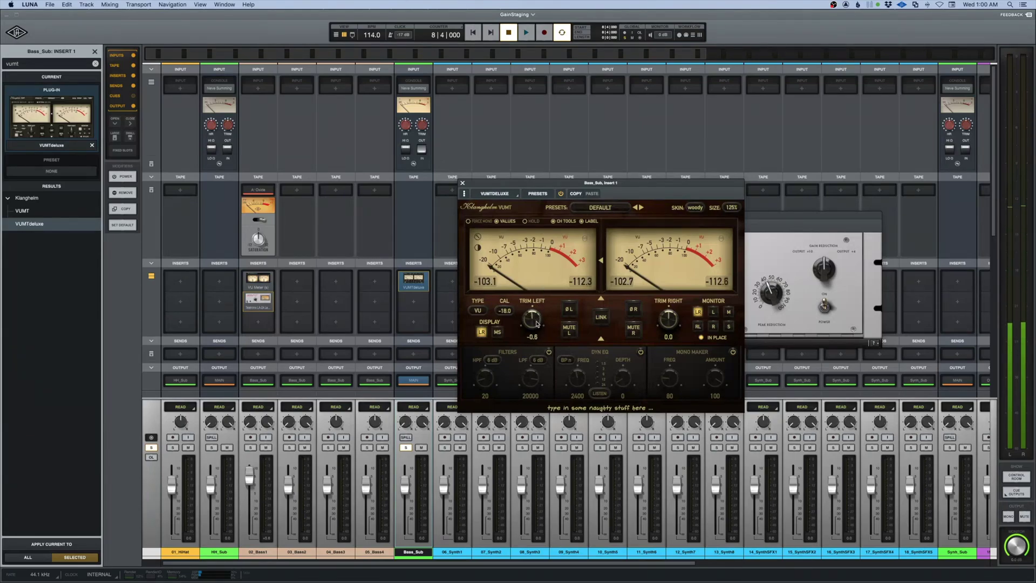
pyautogui.click(603, 320)
pyautogui.press('space')
pyautogui.moveTo(533, 322); pyautogui.dragTo(533, 346)
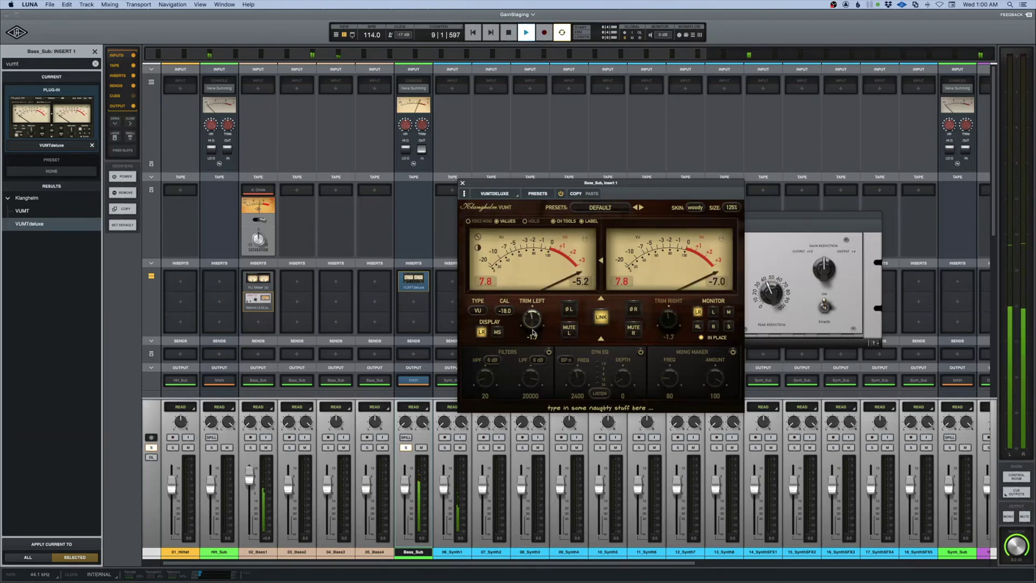
pyautogui.scroll(-5, 533, 330)
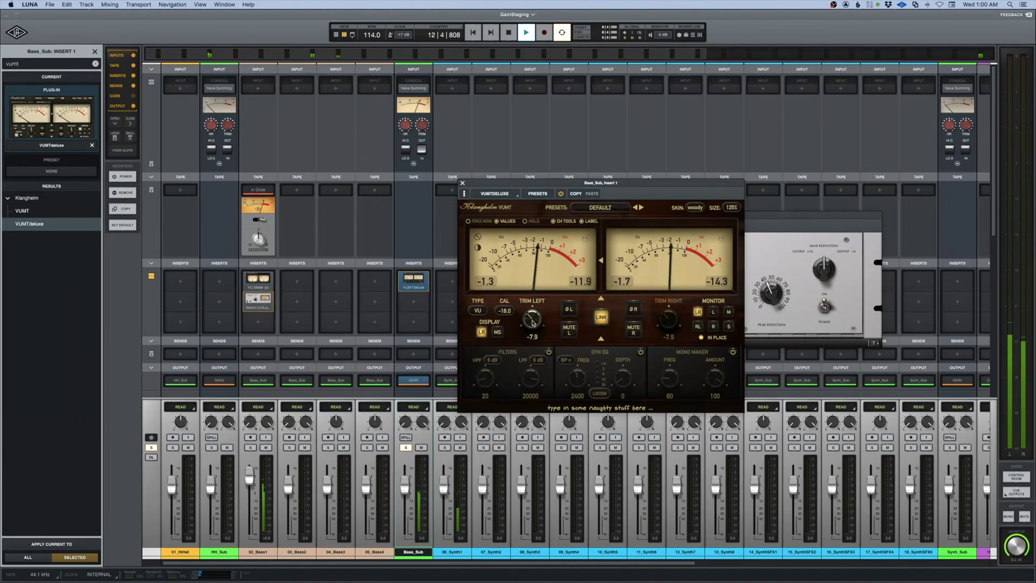
pyautogui.press('space')
pyautogui.click(463, 183)
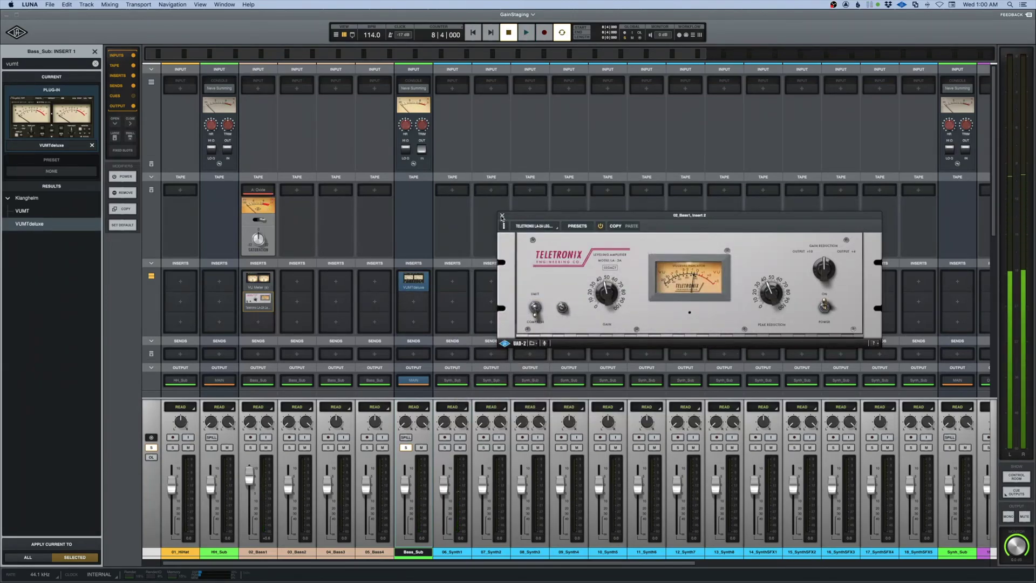
# Close the Teletronix LA-2A window and scroll the mixer right and left to review channels.
pyautogui.click(502, 215)
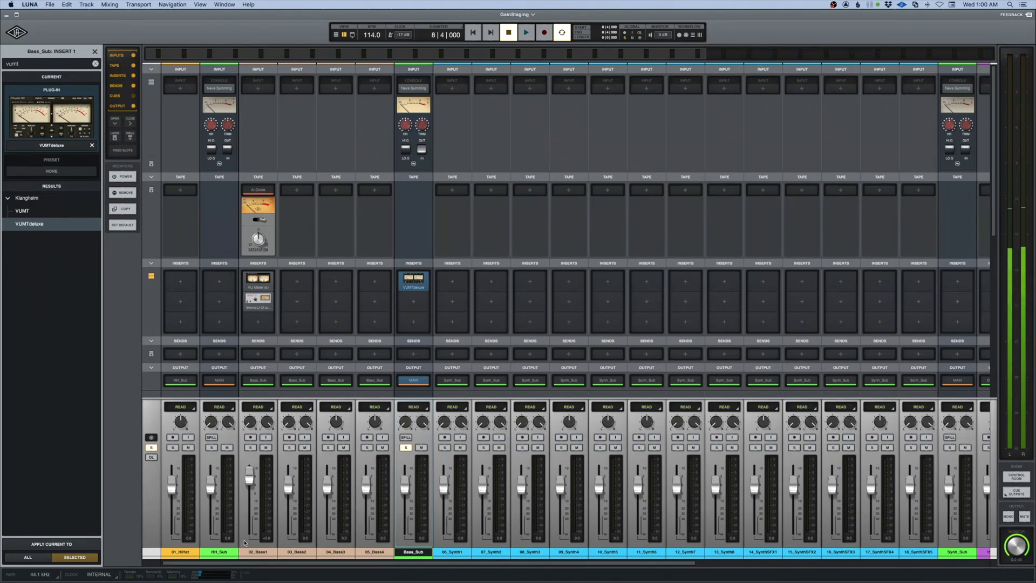
pyautogui.hscroll(8, 424, 460)
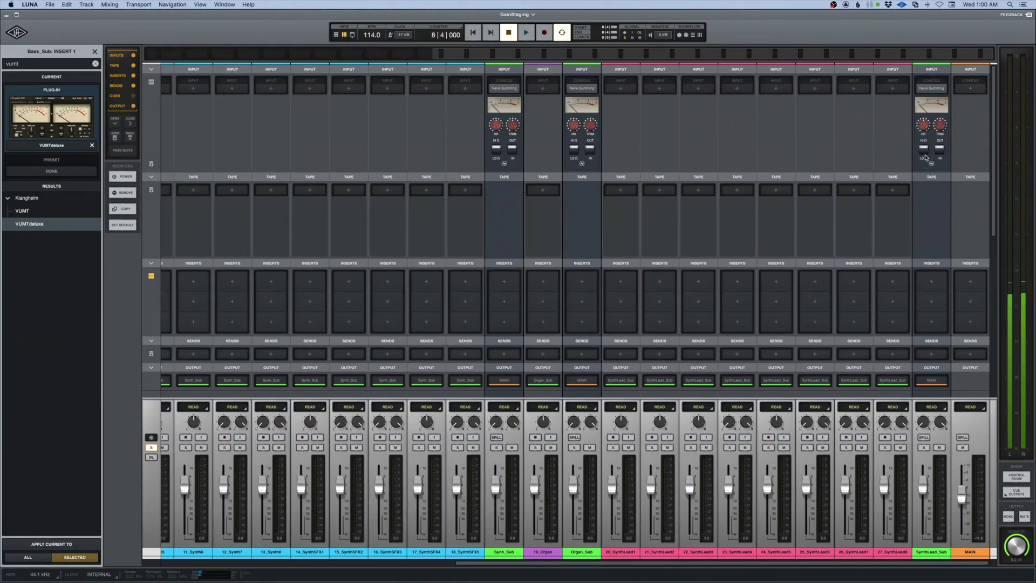
pyautogui.hscroll(-8, 927, 157)
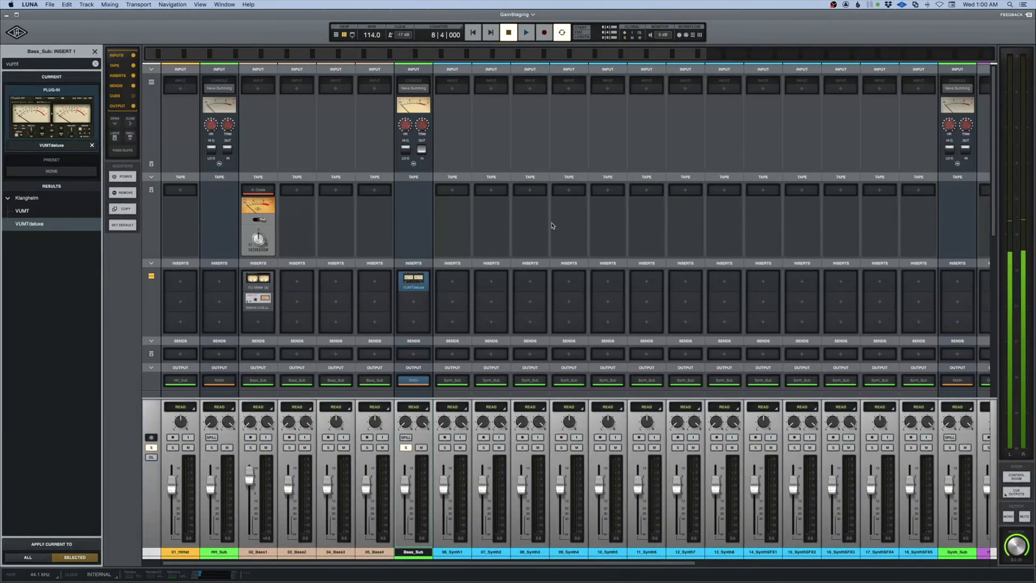
pyautogui.hscroll(8, 552, 226)
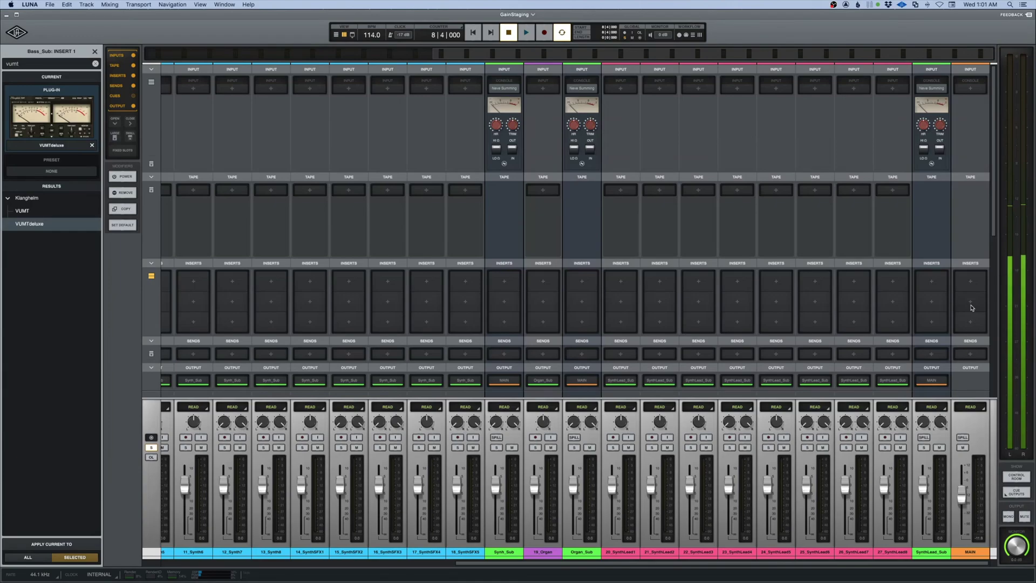
pyautogui.hscroll(-10, 971, 308)
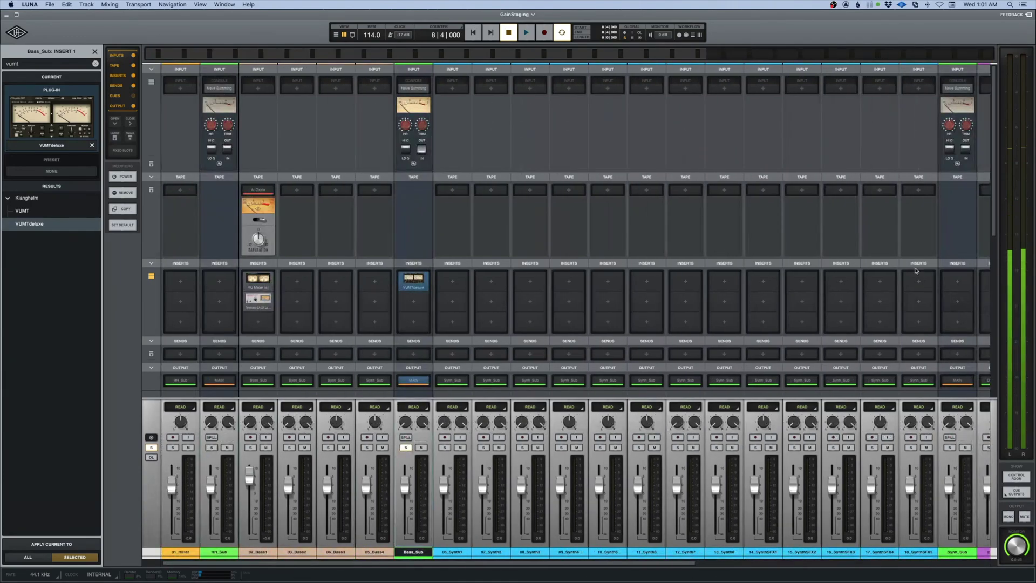
# Remove the Oxide tape machine from 02_Bass1's tape slot and load a Studer A800.
pyautogui.click(255, 192)
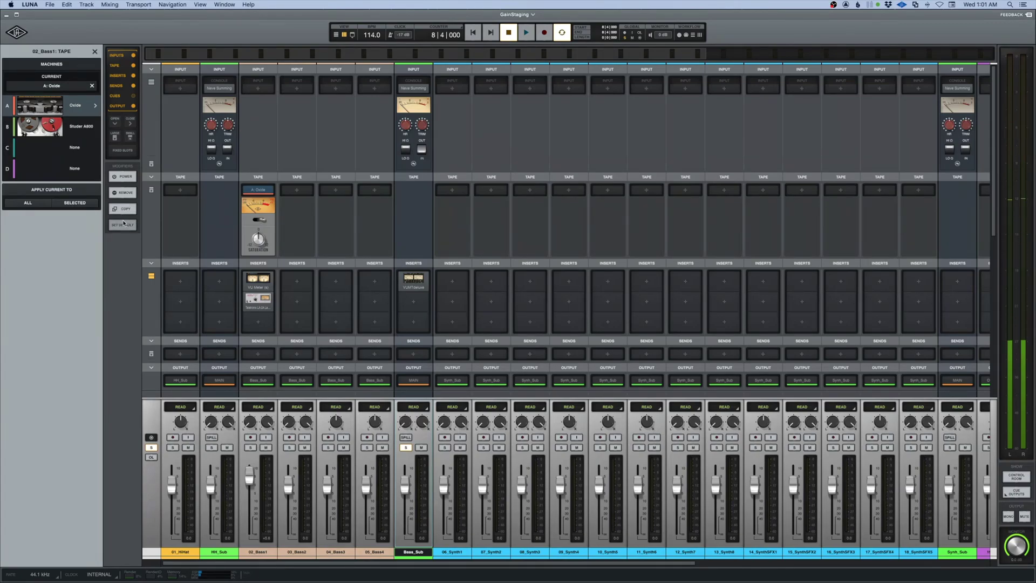
pyautogui.click(122, 194)
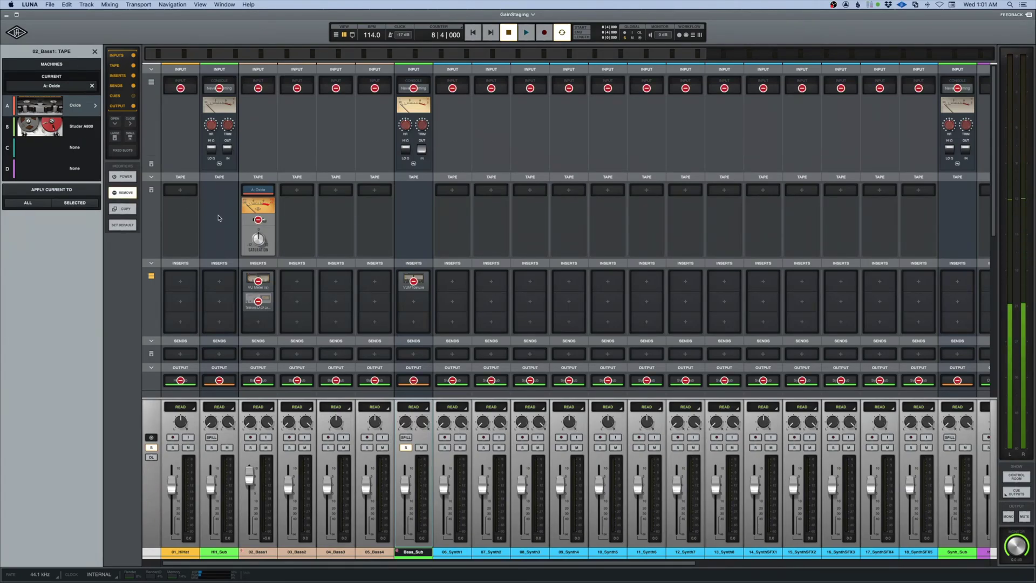
pyautogui.click(258, 223)
pyautogui.click(122, 193)
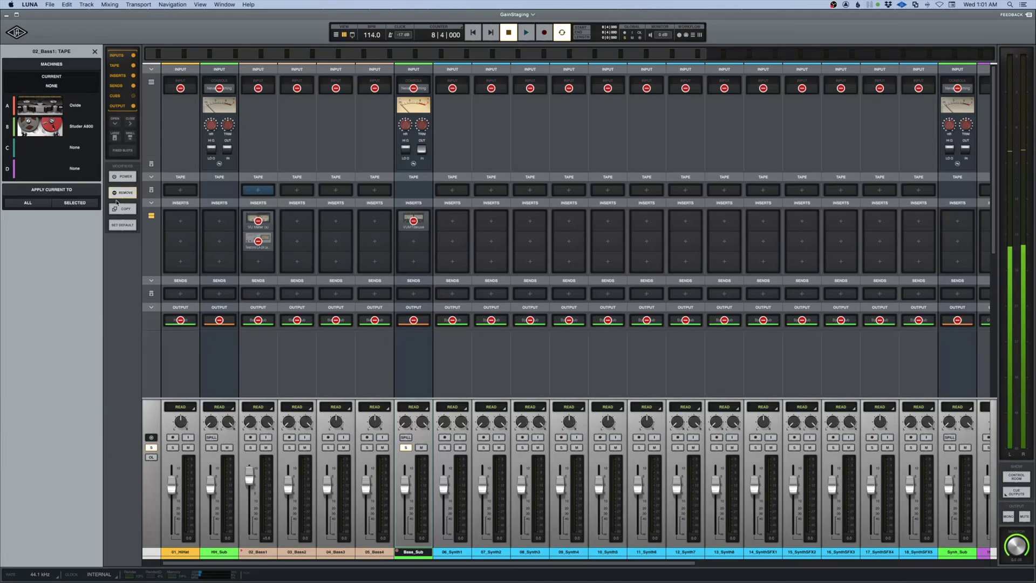
pyautogui.click(56, 130)
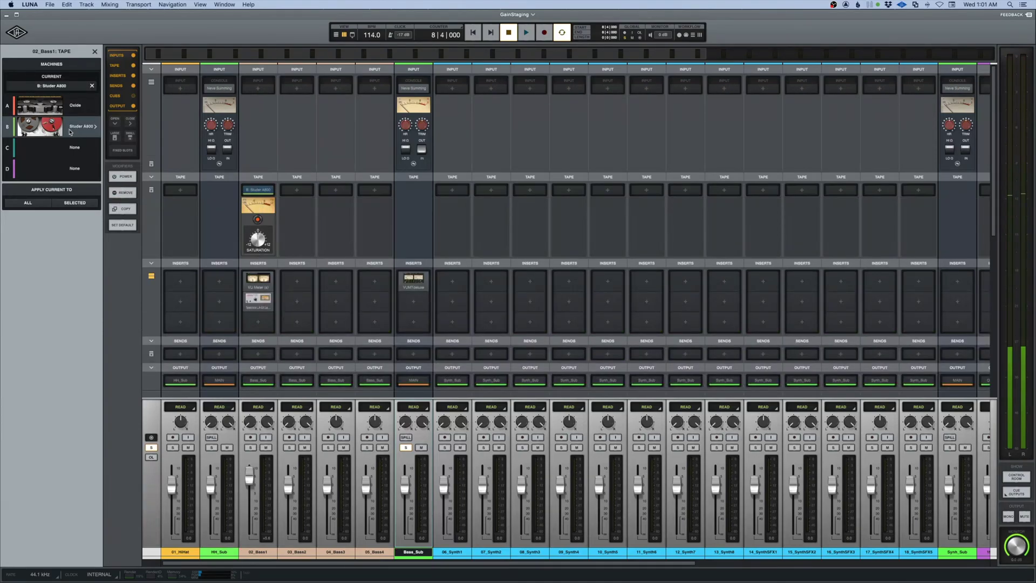
# Show the Studer A800's input, output and calibration controls, and play twice to audition it.
pyautogui.click(259, 190)
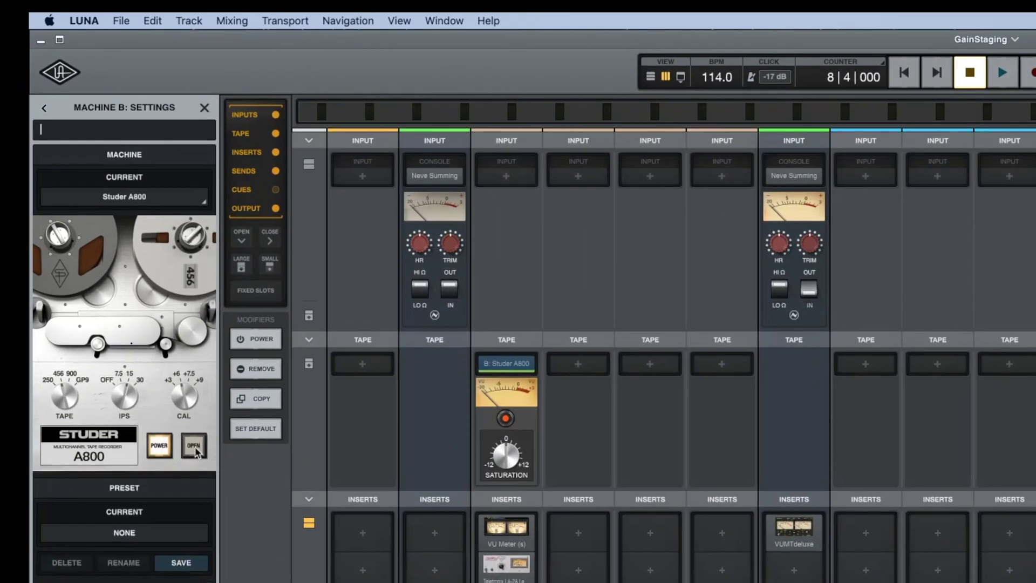
pyautogui.click(90, 235)
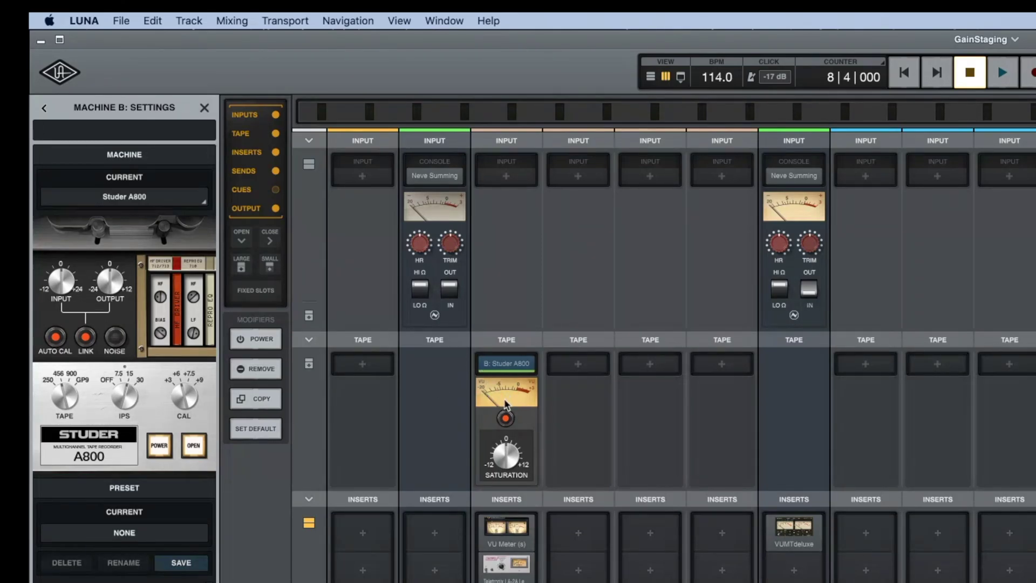
pyautogui.press('space')
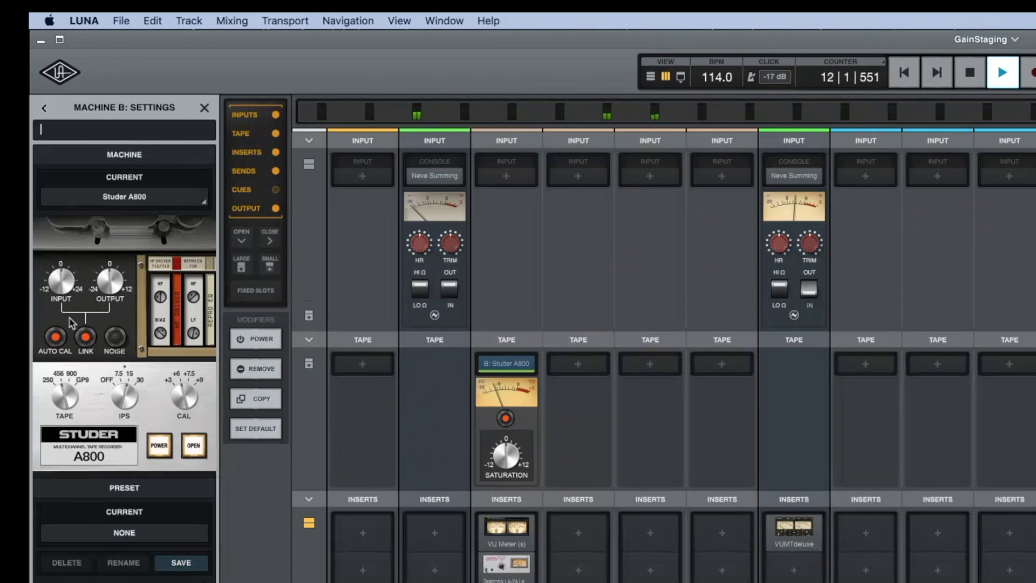
pyautogui.press('space')
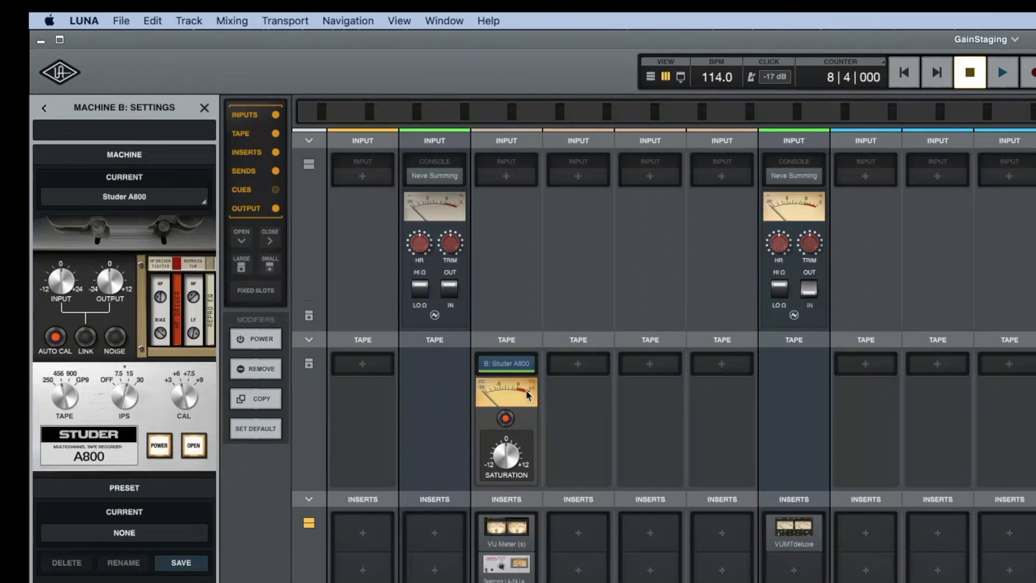
pyautogui.press('space')
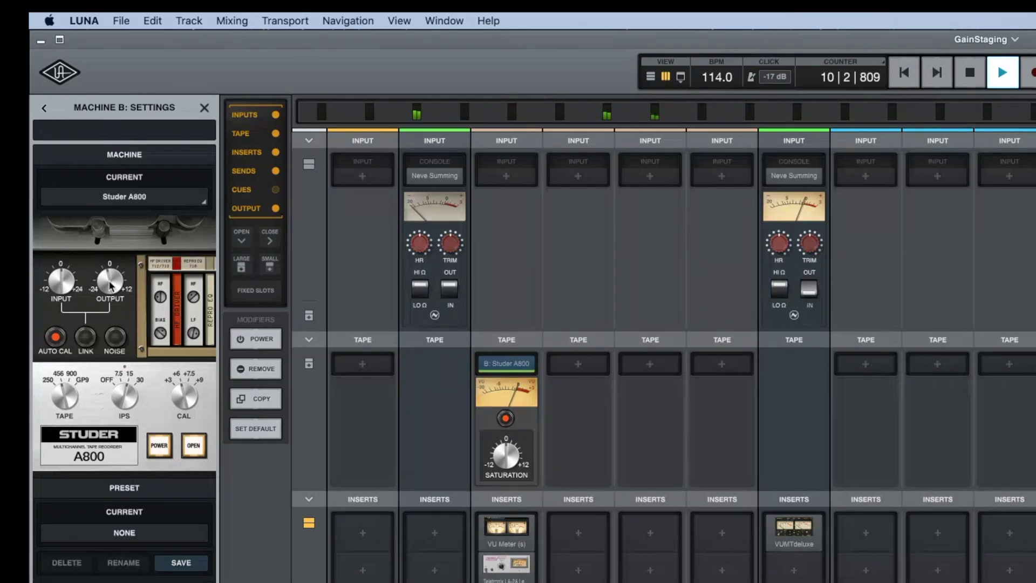
pyautogui.press('space')
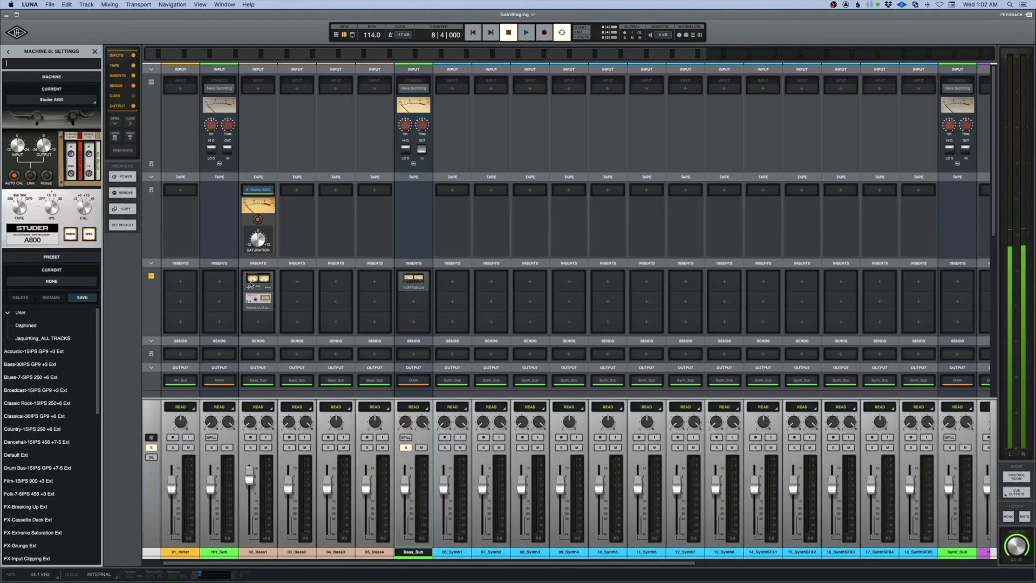
pyautogui.moveTo(259, 281)
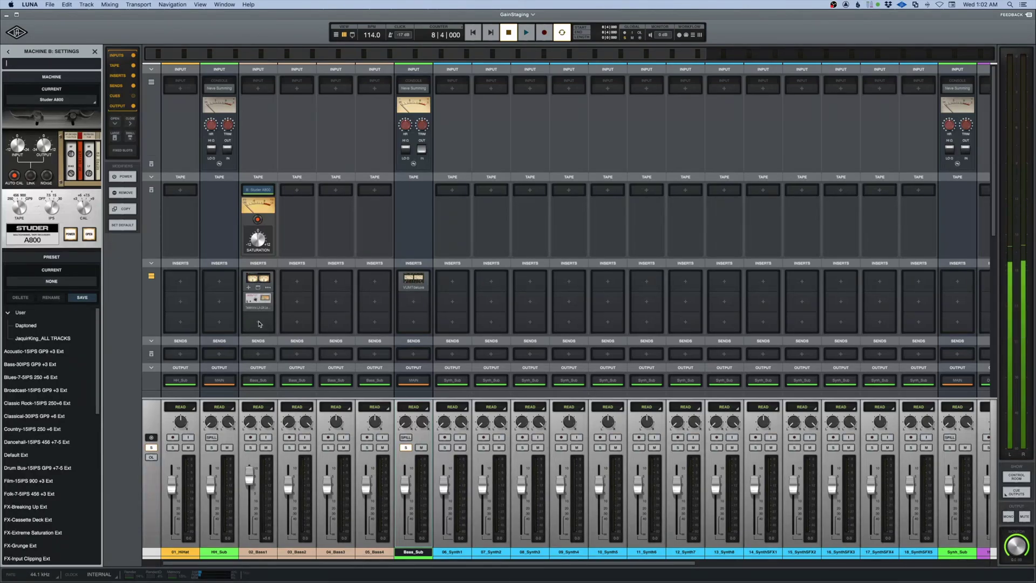